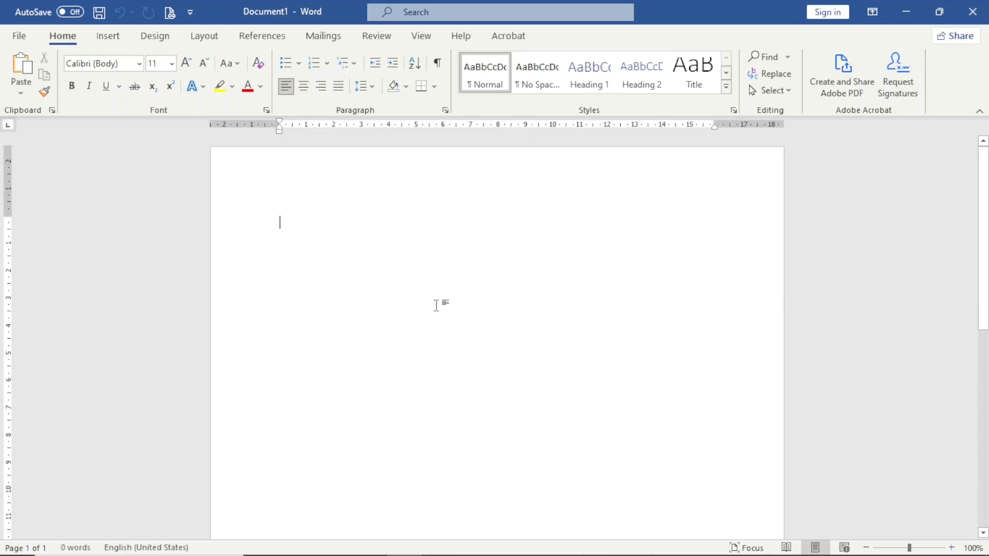
Type 'Dikupages Web' and, on the next line, 'Meeting Minutes' at the top of the blank page
{"action": "type", "text": "diku"}
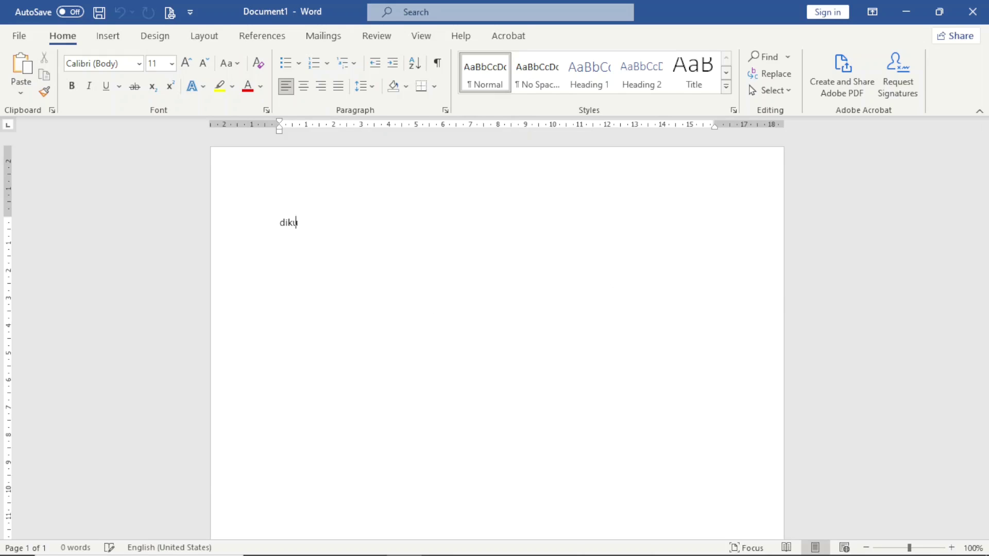
{"action": "type", "text": "pages Web"}
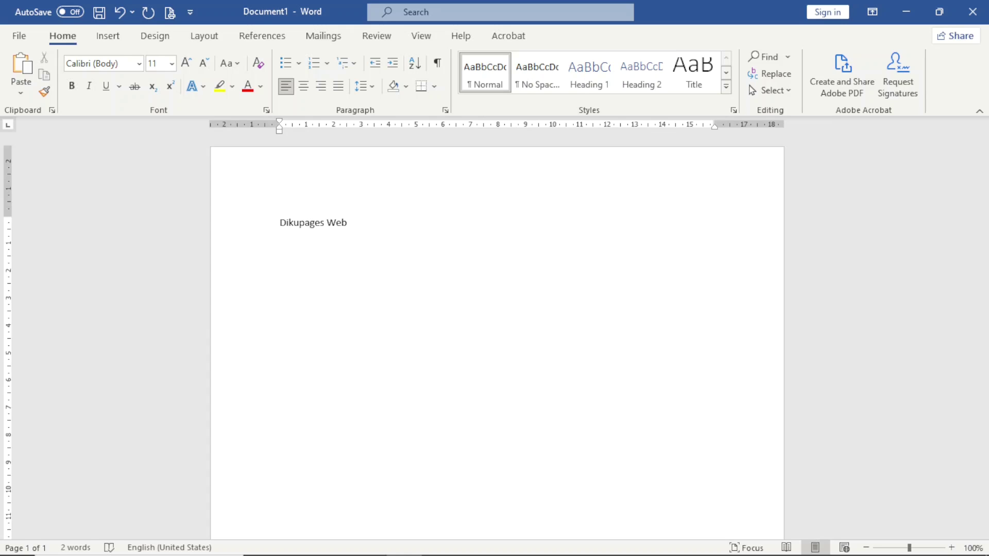
{"action": "type", "text": "meeting Minutes"}
Insert a 2x5 table labelled Date, Time, Location, Meeting Purpose, Recorded By, with a narrowed first column
{"action": "left_click", "coordinate": [114, 41]}
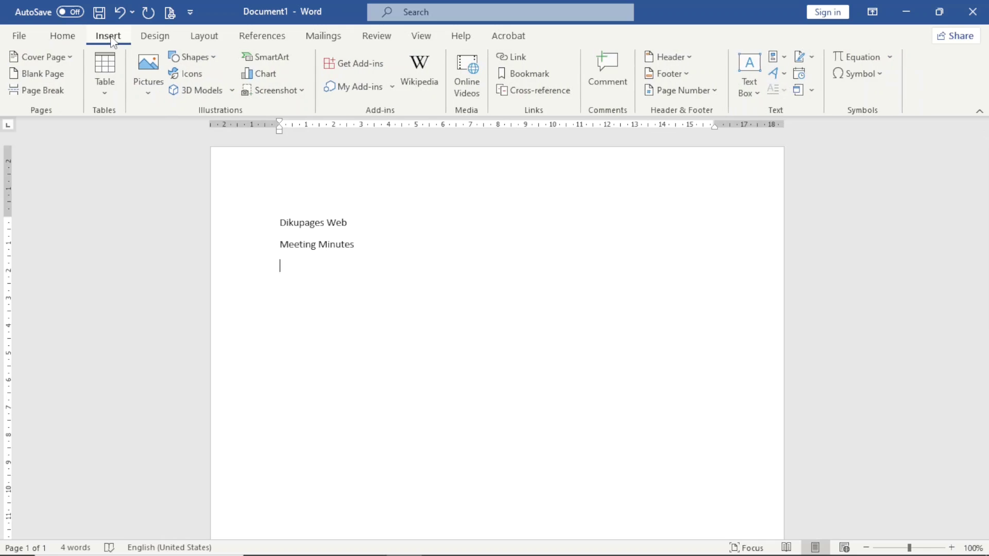
{"action": "left_click", "coordinate": [108, 80]}
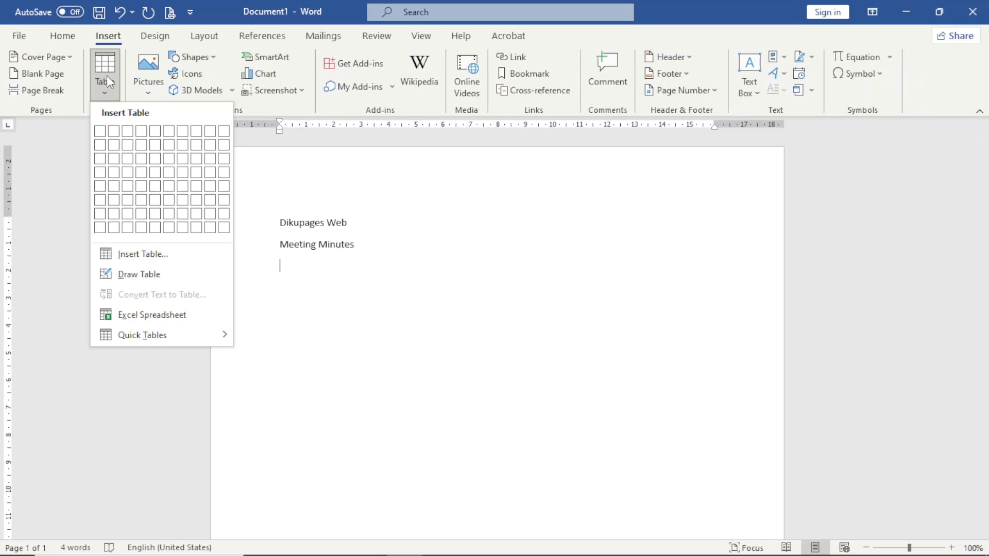
{"action": "left_click", "coordinate": [114, 186]}
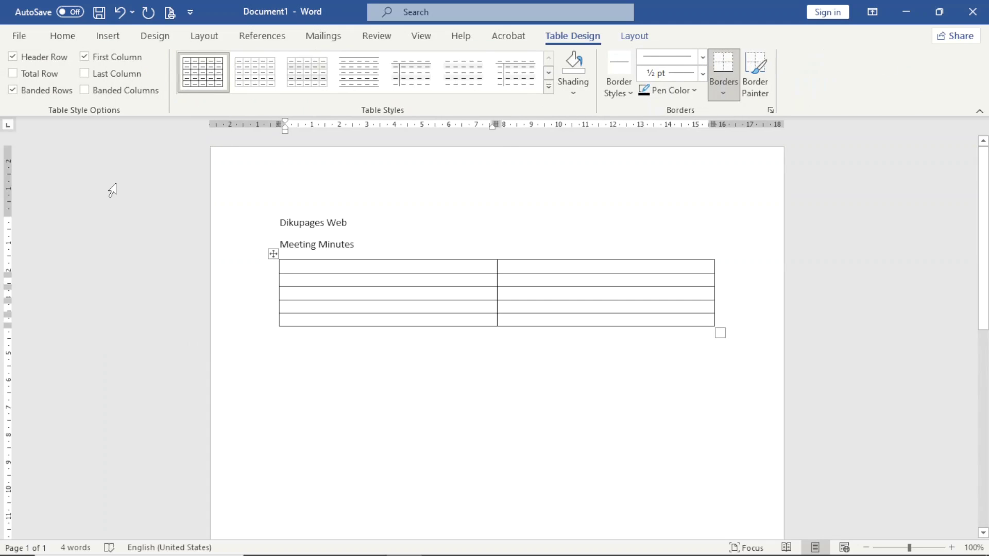
{"action": "type", "text": "date"}
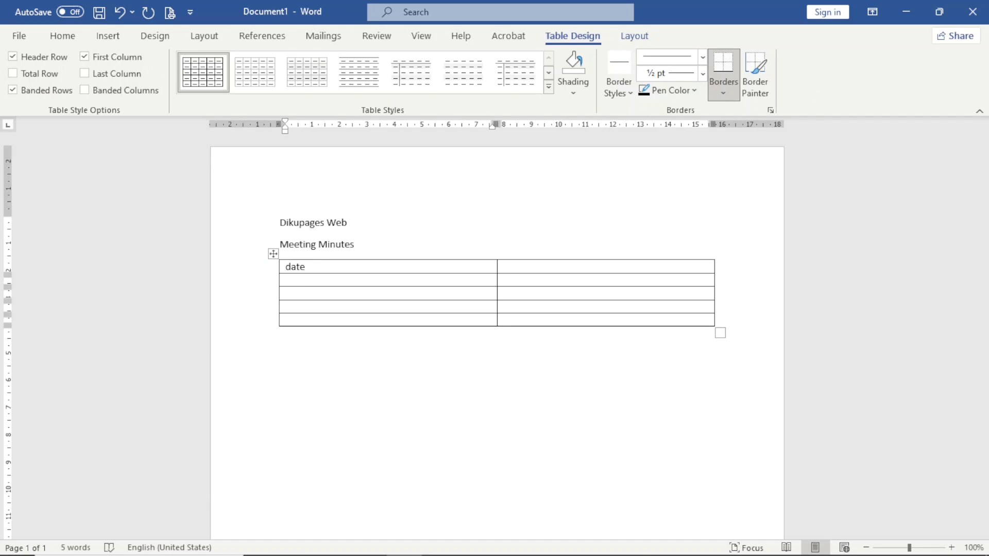
{"action": "key", "text": "Down"}
{"action": "type", "text": "Time"}
{"action": "type", "text": "location"}
{"action": "key", "text": "Down"}
{"action": "type", "text": "me"}
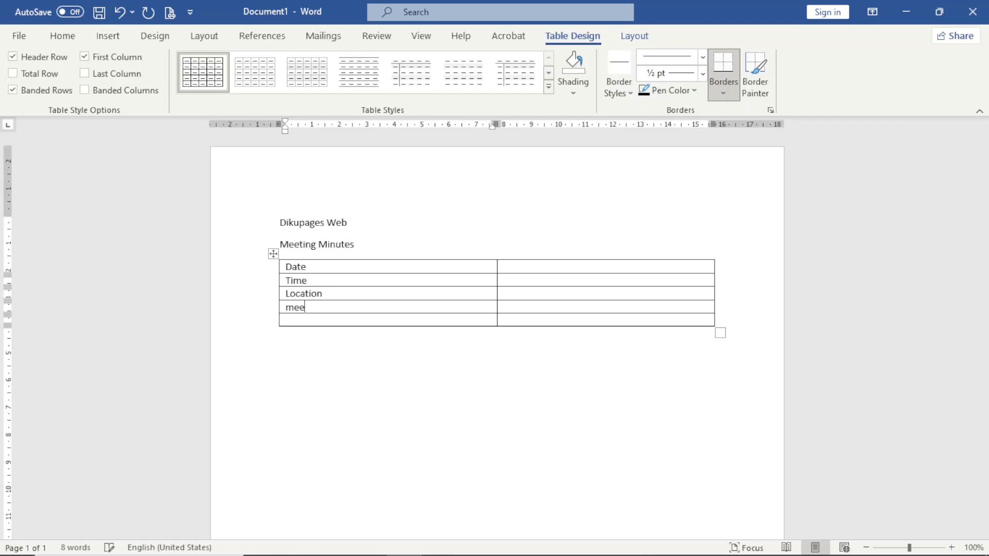
{"action": "type", "text": "etng Purporecor"}
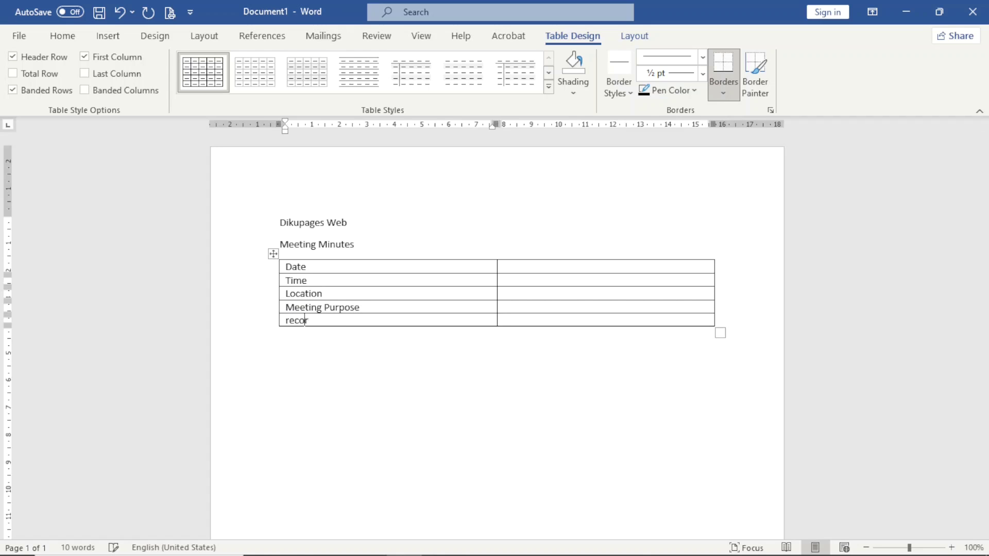
{"action": "type", "text": "ded By"}
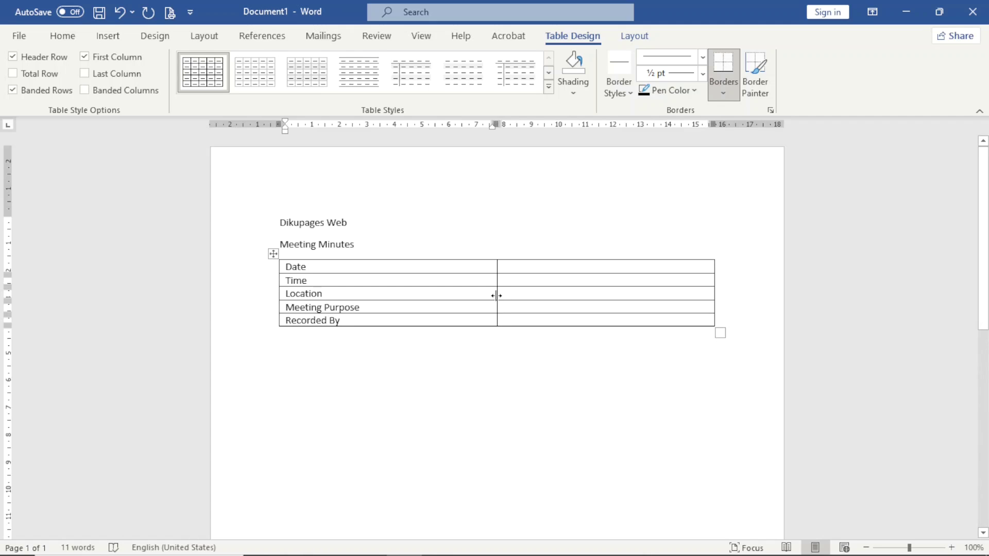
{"action": "left_click_drag", "start_coordinate": [496, 294], "coordinate": [375, 307]}
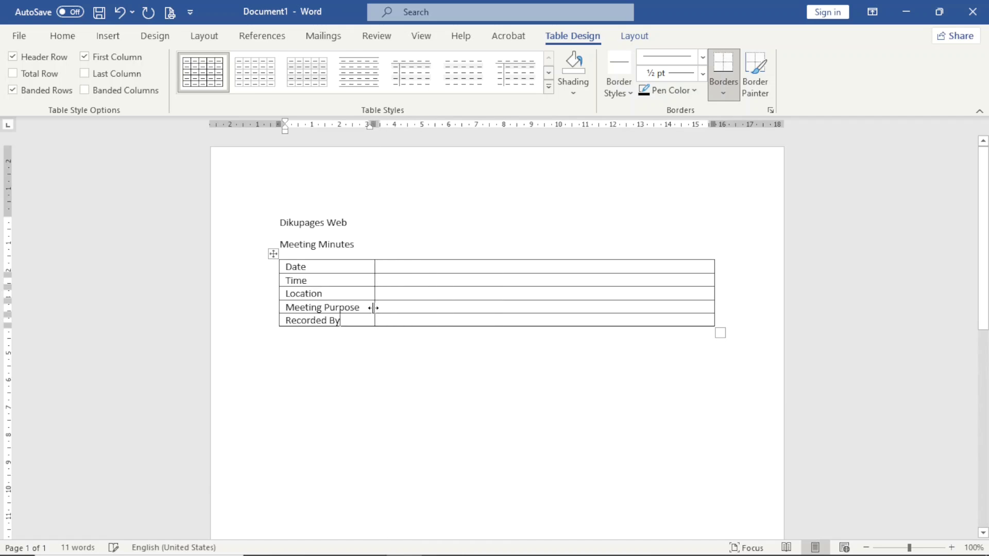
{"action": "left_click", "coordinate": [319, 397]}
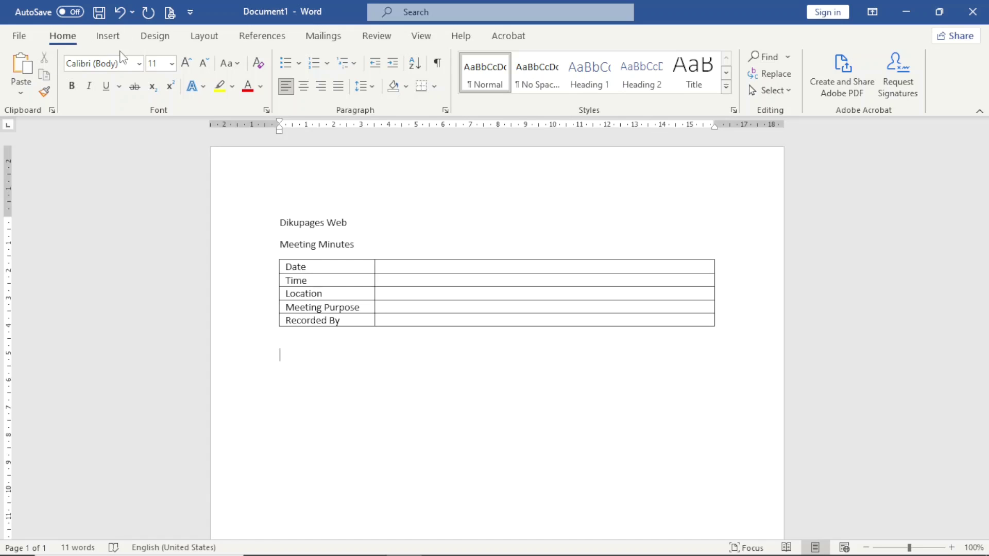
Insert a 2x6 table below the first, with Attendees and Agenda heading its two columns
{"action": "left_click", "coordinate": [107, 36]}
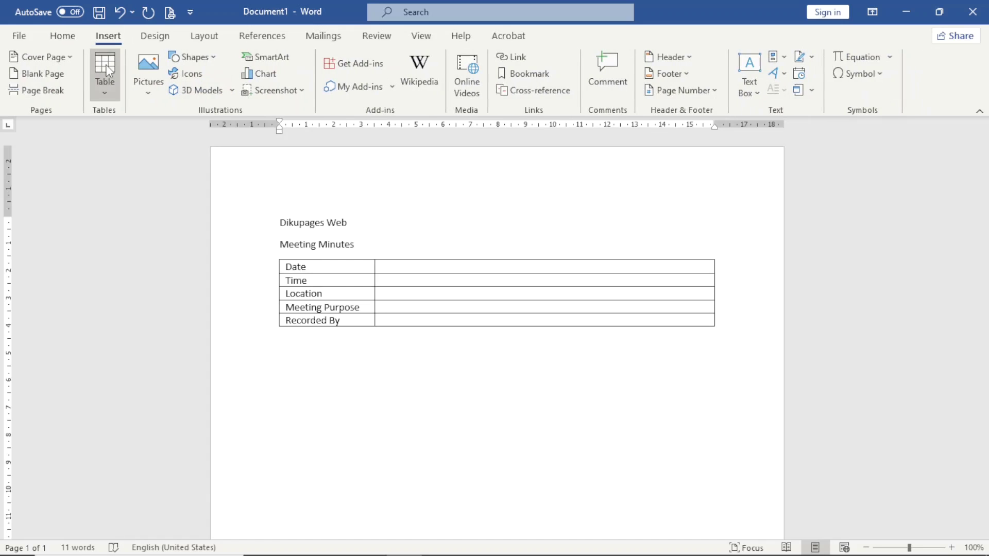
{"action": "left_click", "coordinate": [108, 69]}
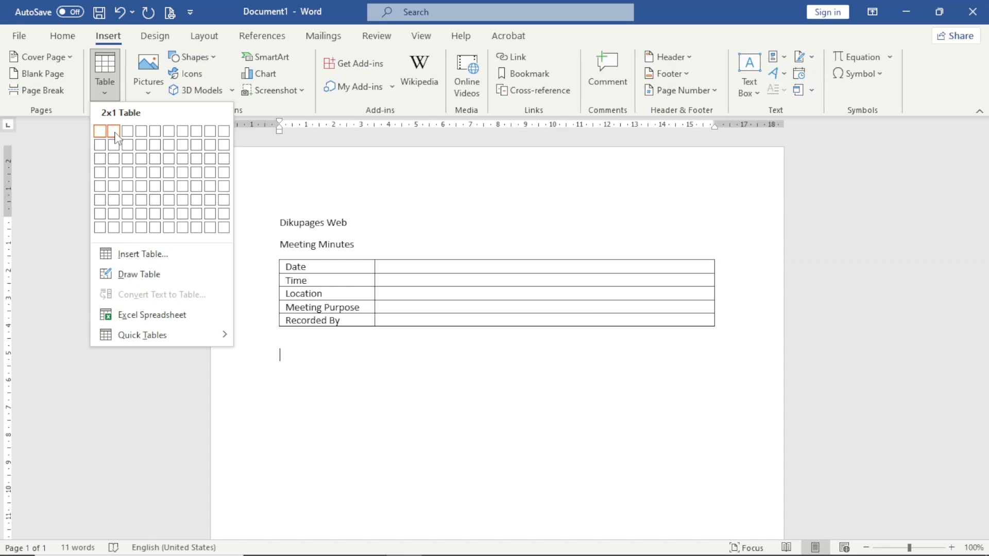
{"action": "left_click", "coordinate": [114, 201]}
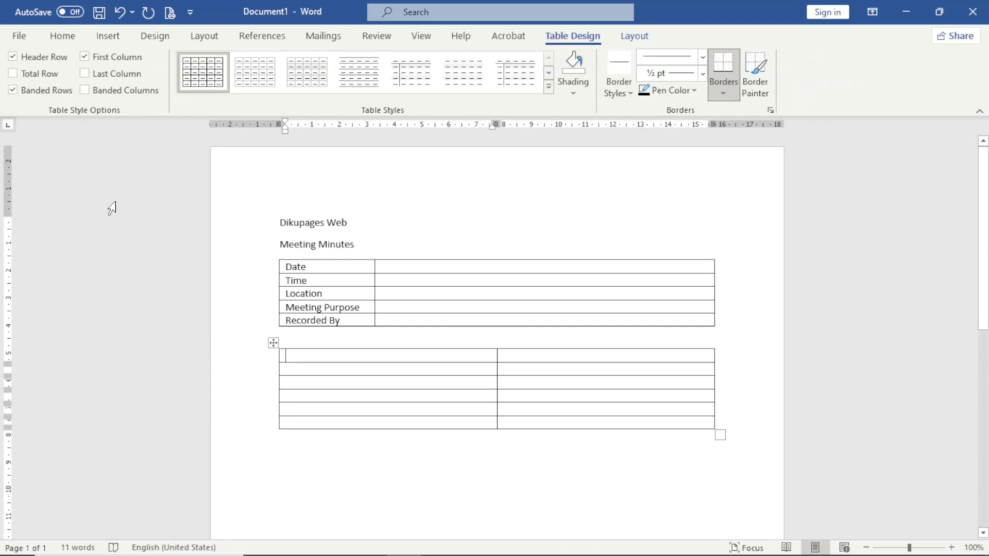
{"action": "type", "text": "attendes"}
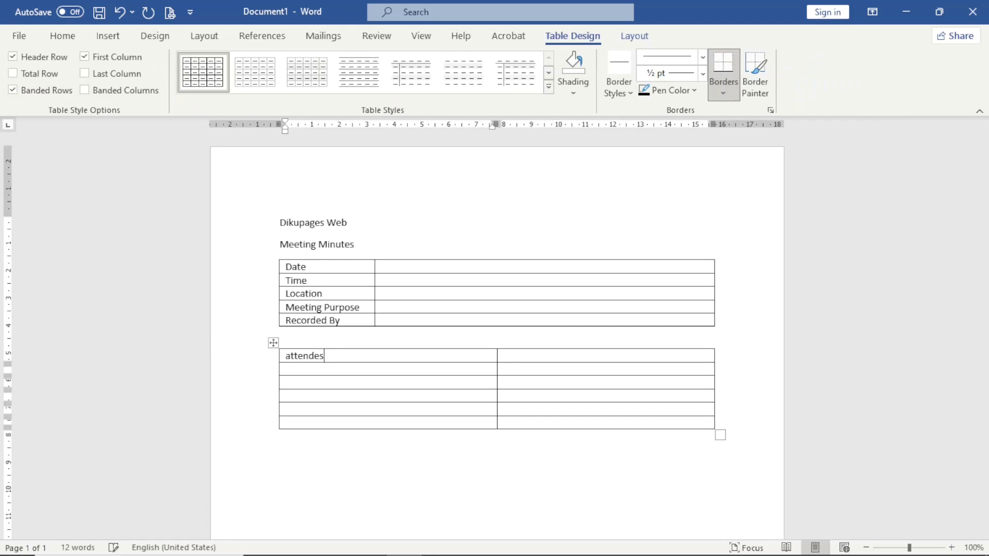
{"action": "type", "text": "s"}
{"action": "key", "text": "Tab"}
{"action": "type", "text": "age"}
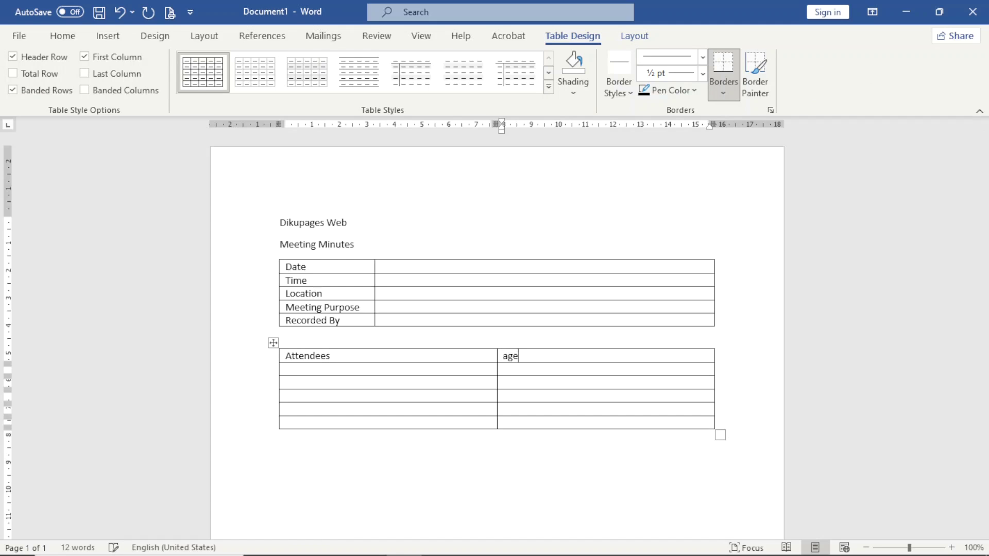
{"action": "type", "text": "nda"}
{"action": "key", "text": "Tab"}
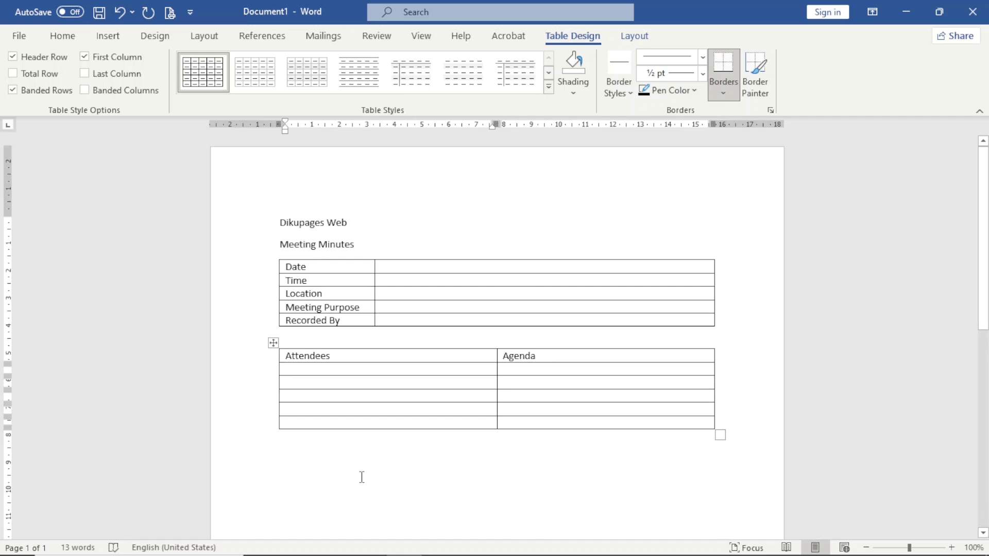
{"action": "left_click", "coordinate": [362, 477]}
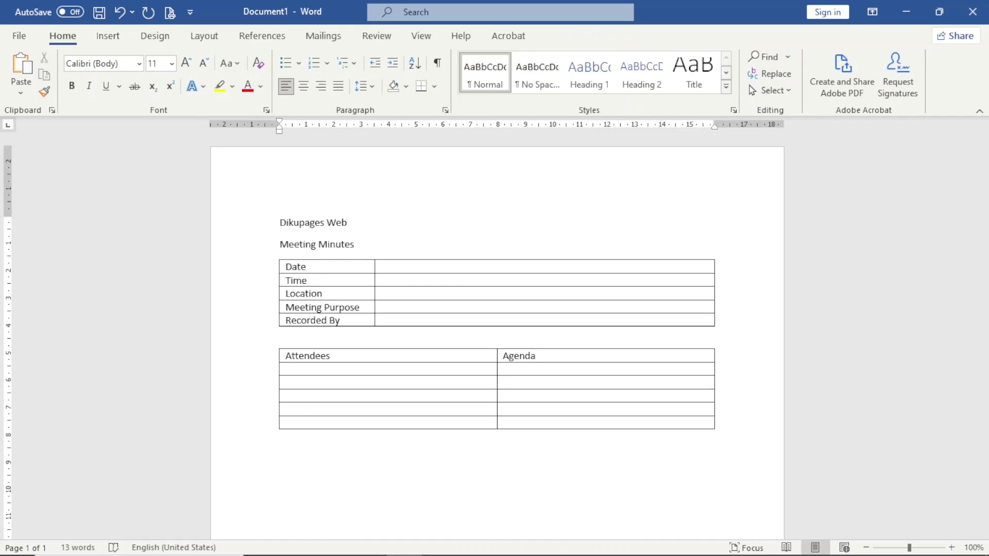
{"action": "left_click", "coordinate": [108, 35]}
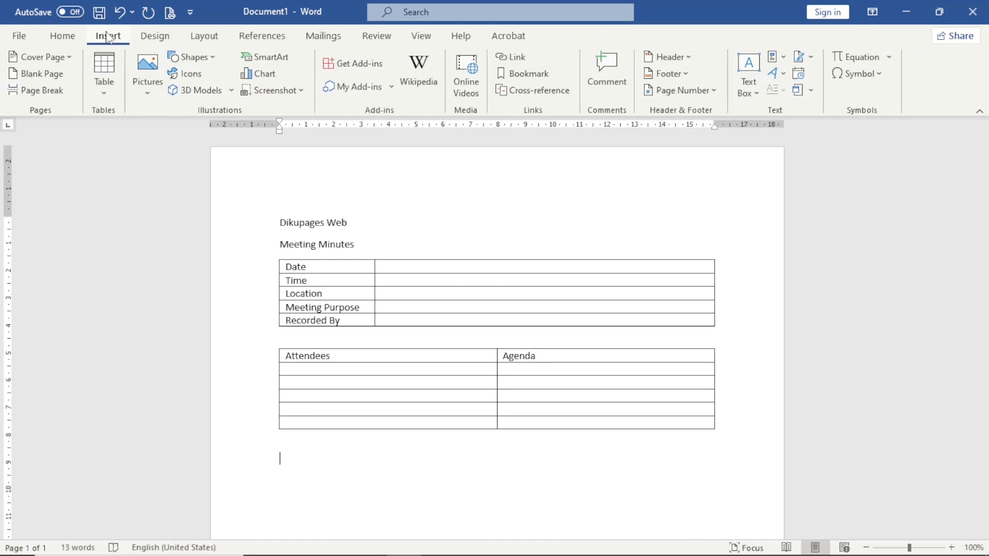
Insert a one-column, two-row table headed 'Meeting Notes' and make its notes row taller
{"action": "left_click", "coordinate": [107, 93]}
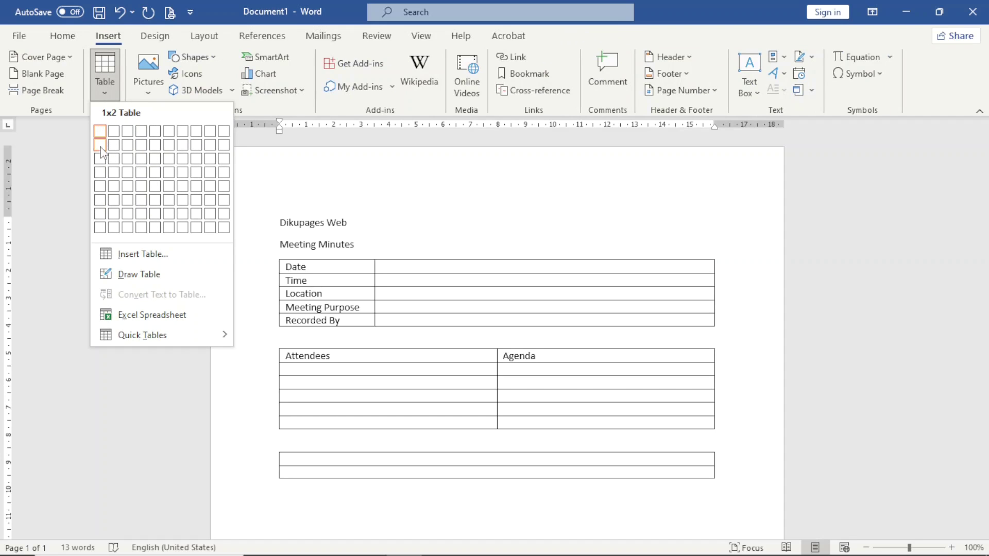
{"action": "left_click", "coordinate": [100, 147]}
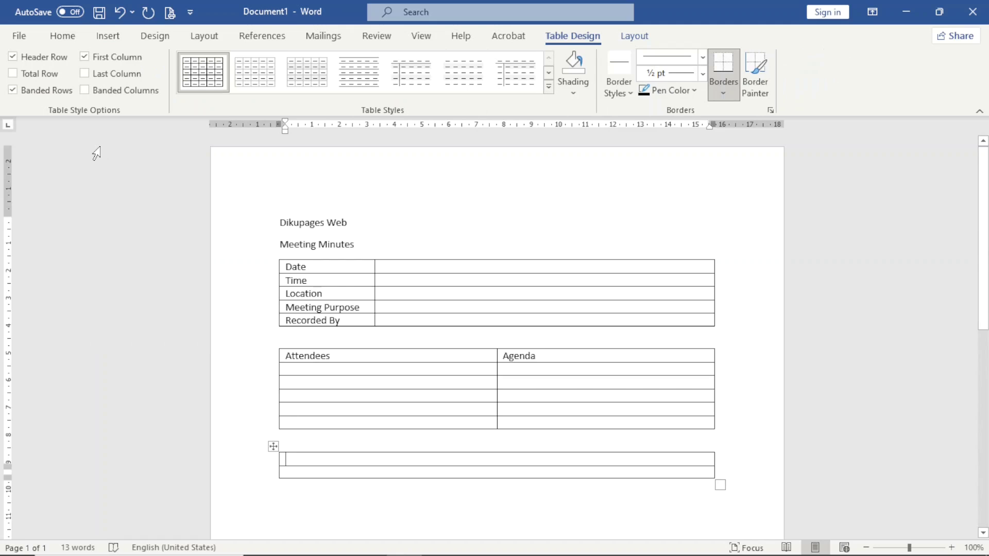
{"action": "type", "text": "meeting"}
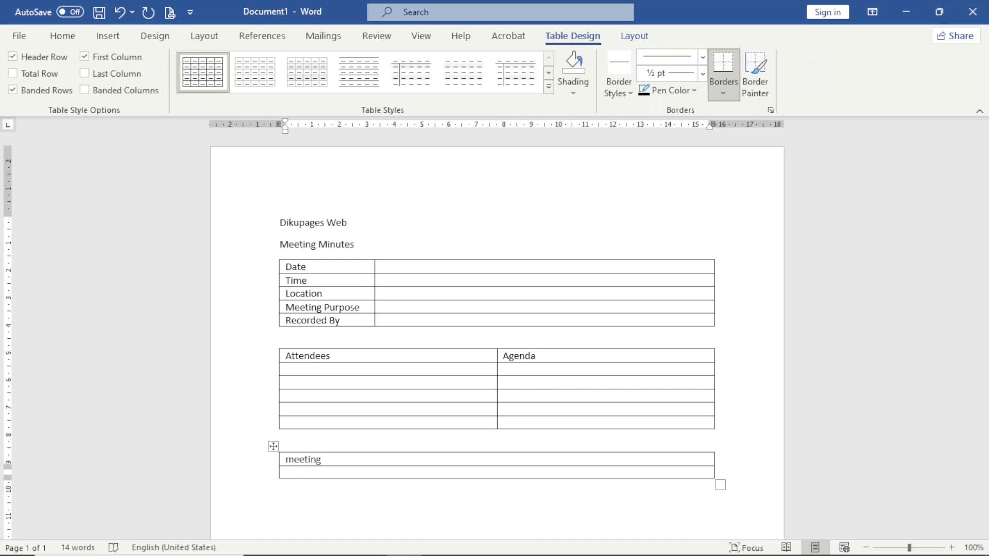
{"action": "type", "text": " Notes"}
{"action": "key", "text": "Tab"}
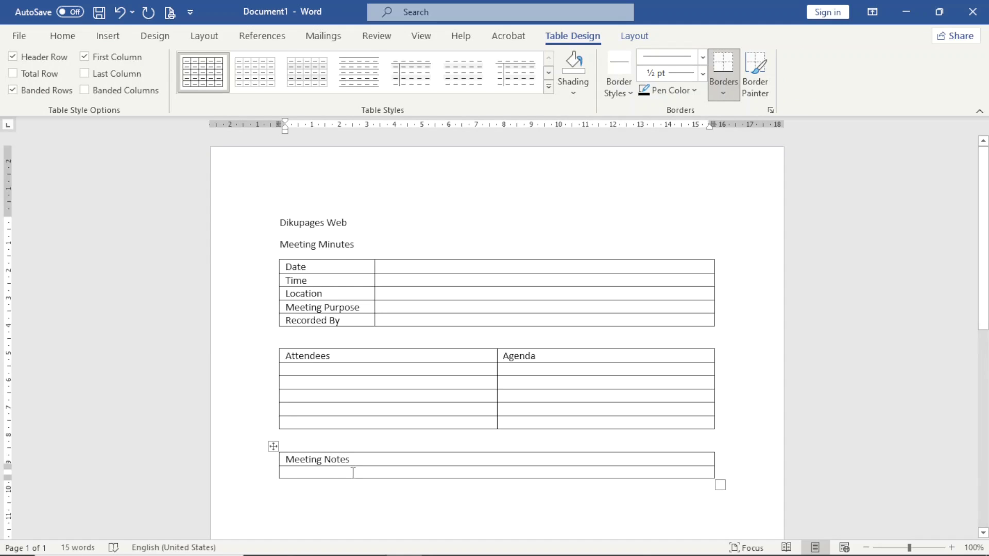
{"action": "key", "text": "Return"}
{"action": "key", "text": "Return"}
{"action": "key", "text": "Return"}
{"action": "key", "text": "Return"}
{"action": "key", "text": "Return"}
{"action": "key", "text": "Return"}
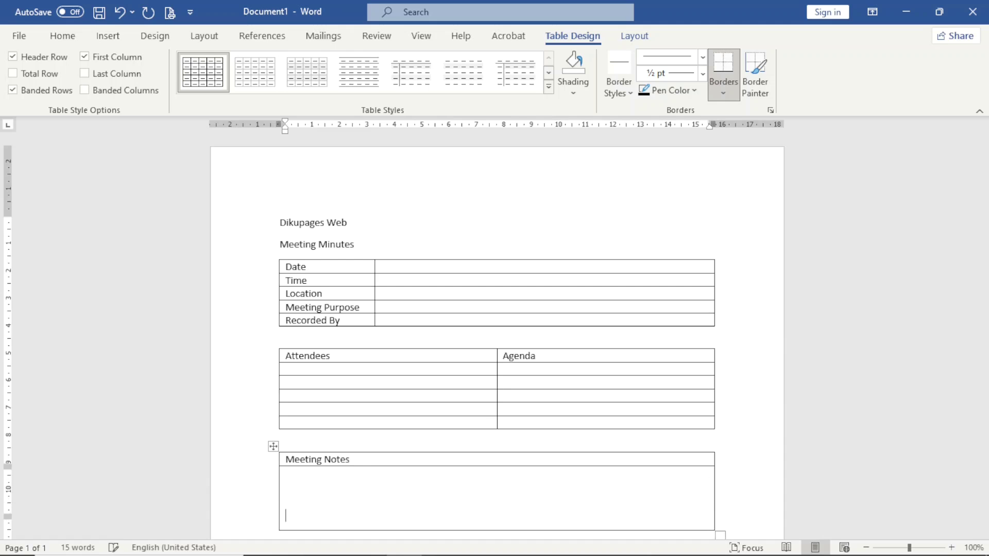
{"action": "left_click", "coordinate": [62, 36]}
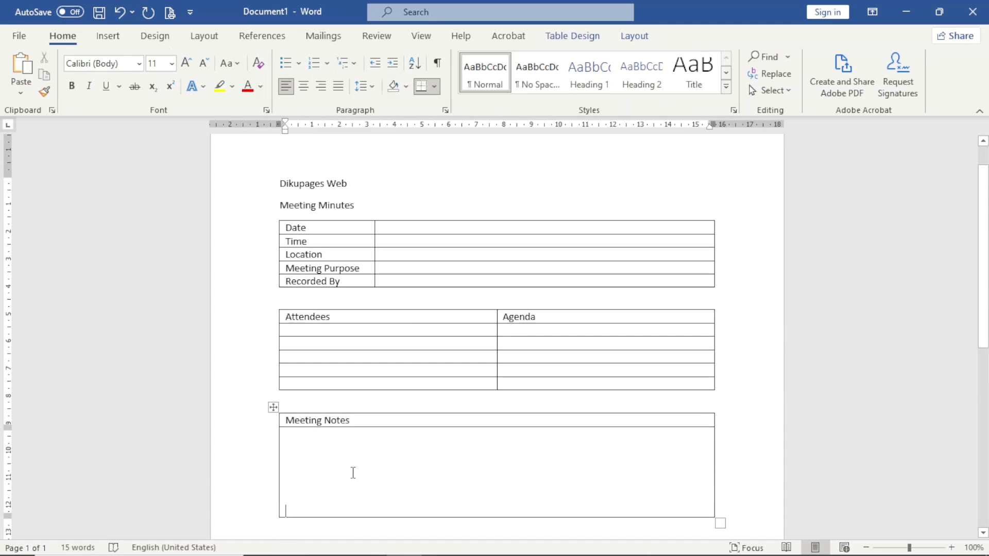
{"action": "key", "text": "Return"}
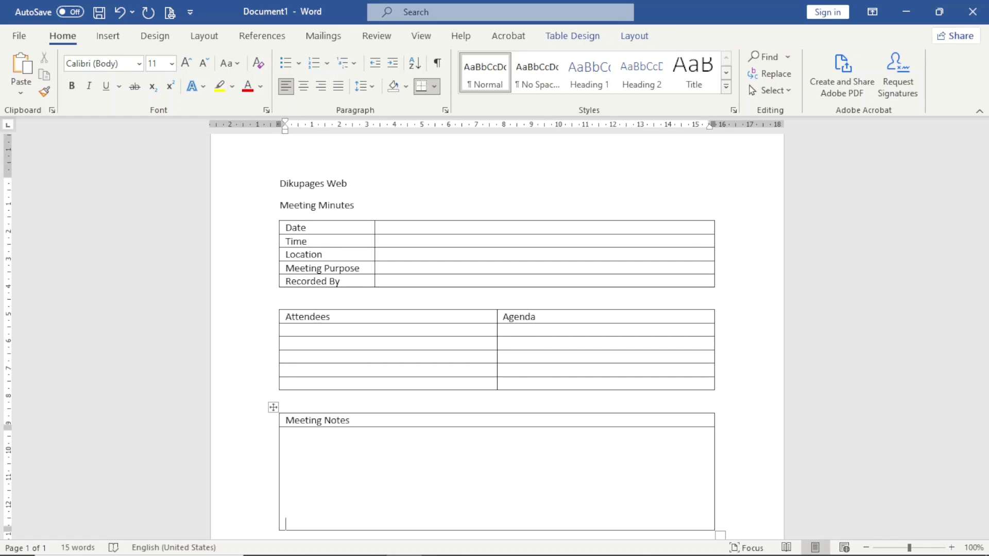
Add an empty paragraph below the Meeting Notes table
{"action": "key", "text": "Down"}
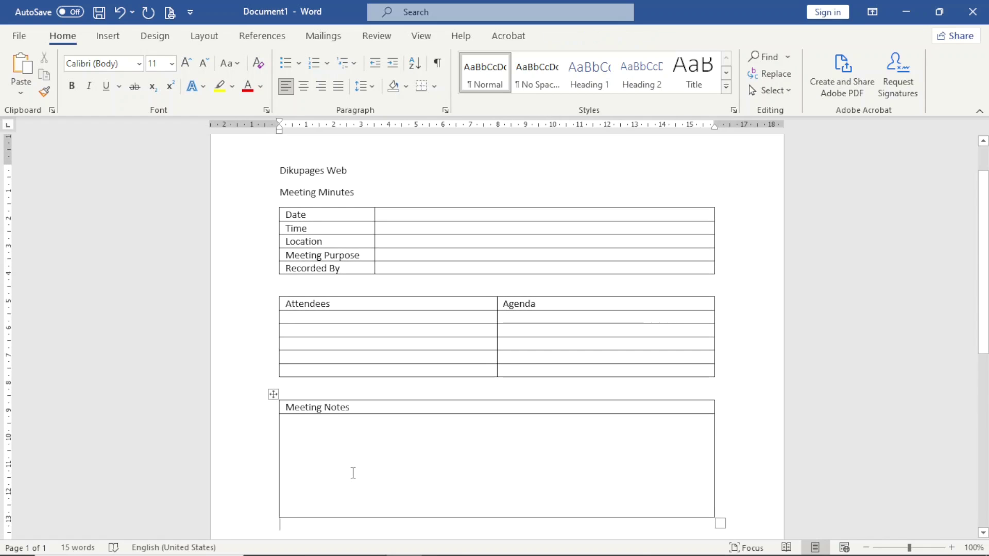
{"action": "key", "text": "Return"}
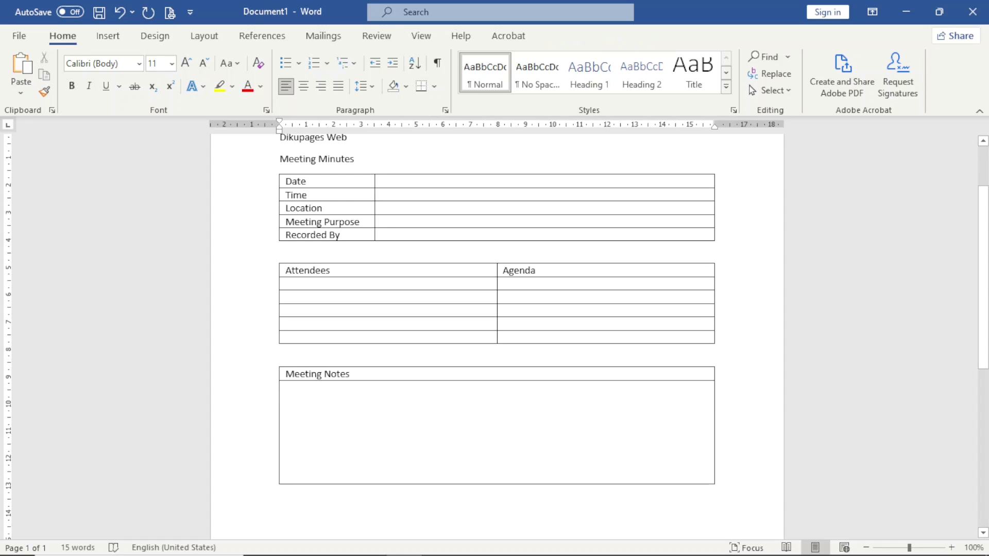
{"action": "scroll", "coordinate": [742, 471], "scroll_direction": "down", "scroll_amount": 10}
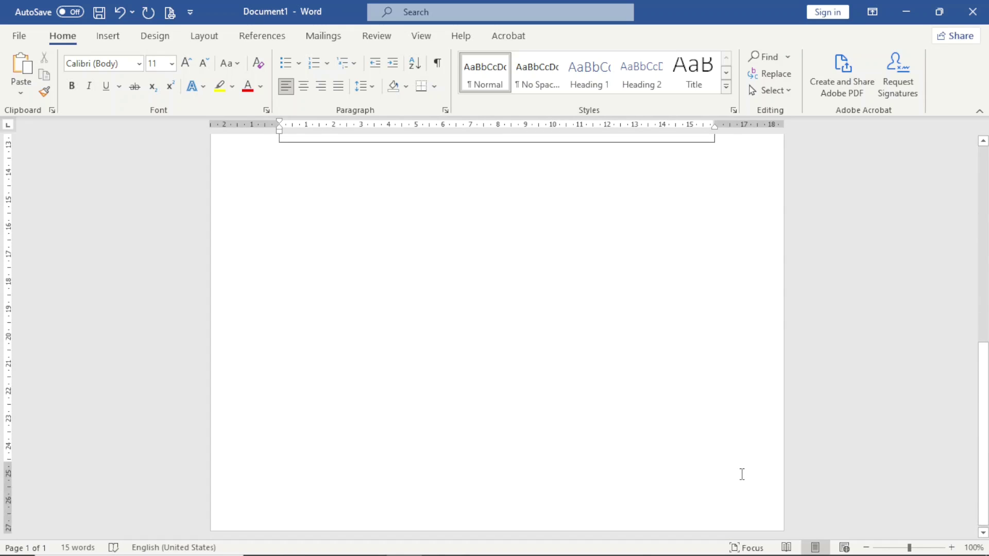
Insert a 3x7 table below Meeting Notes with headers Tasks, In Charge and Date
{"action": "left_click", "coordinate": [108, 37]}
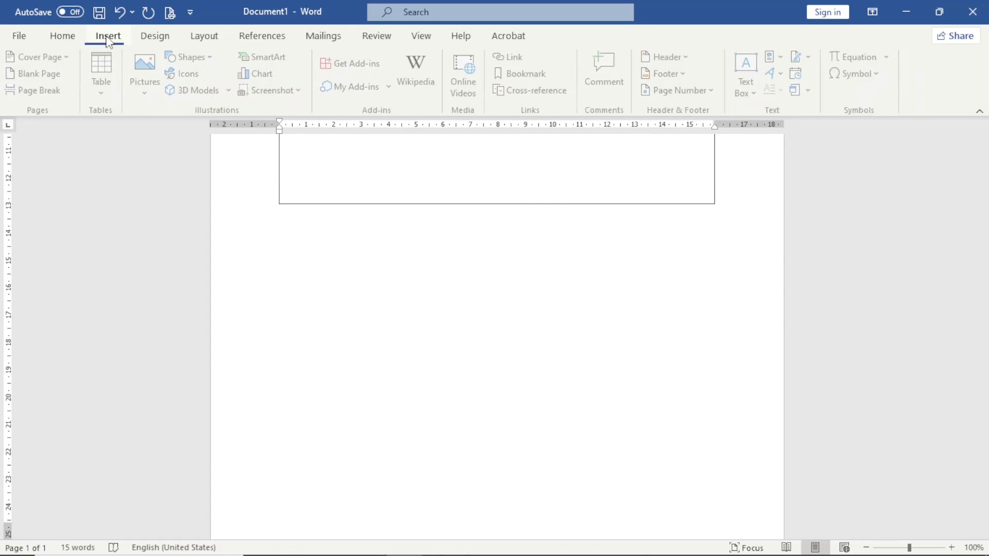
{"action": "left_click", "coordinate": [108, 68]}
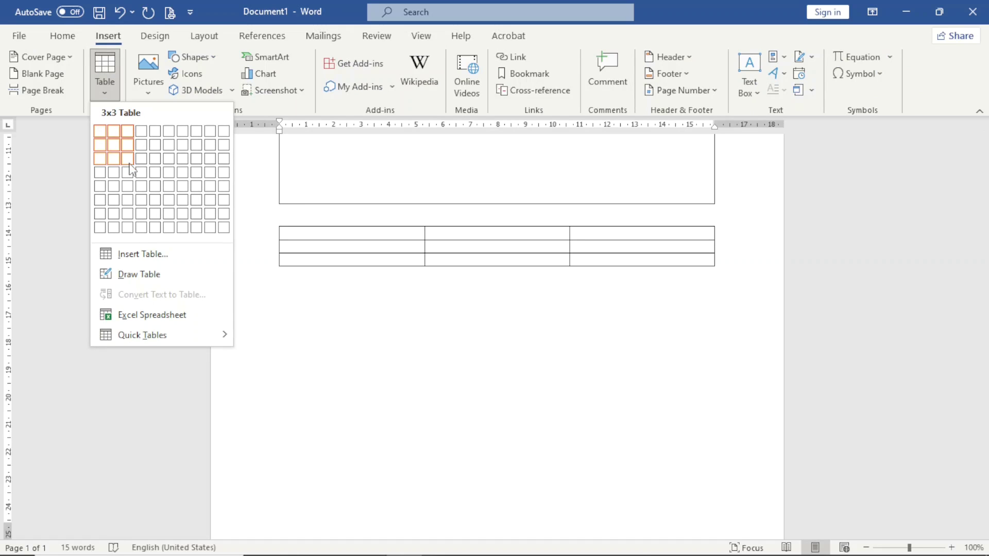
{"action": "left_click", "coordinate": [124, 212]}
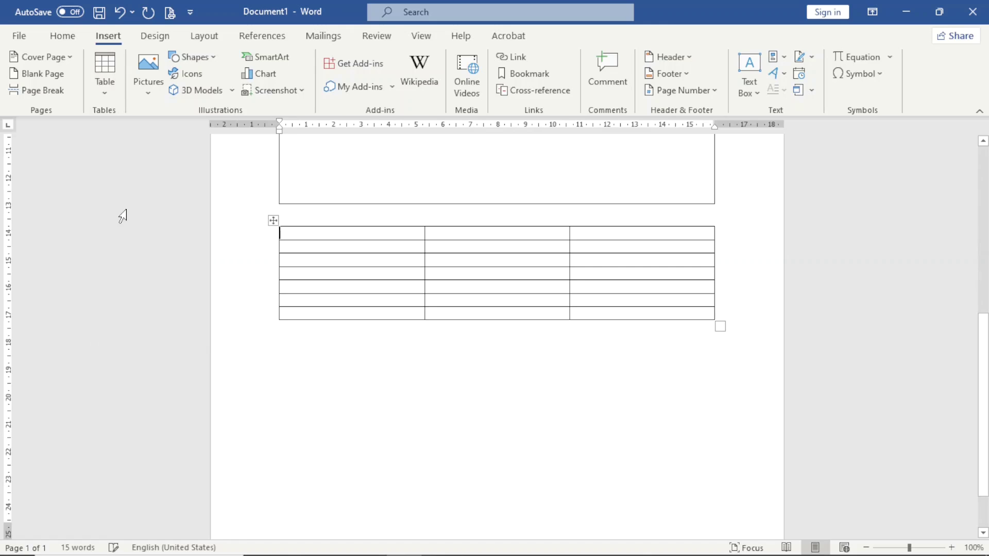
{"action": "type", "text": "tas"}
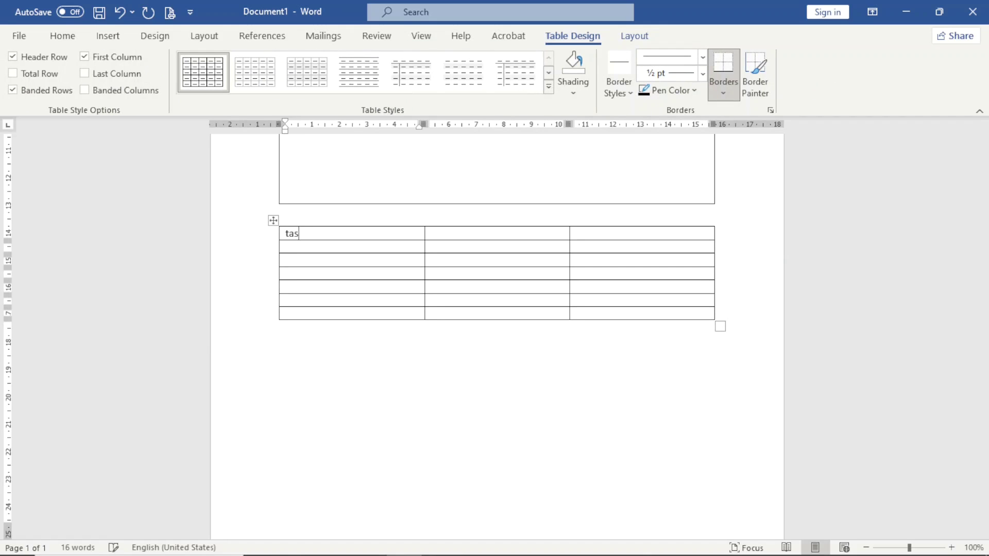
{"action": "type", "text": "ks"}
{"action": "key", "text": "Tab"}
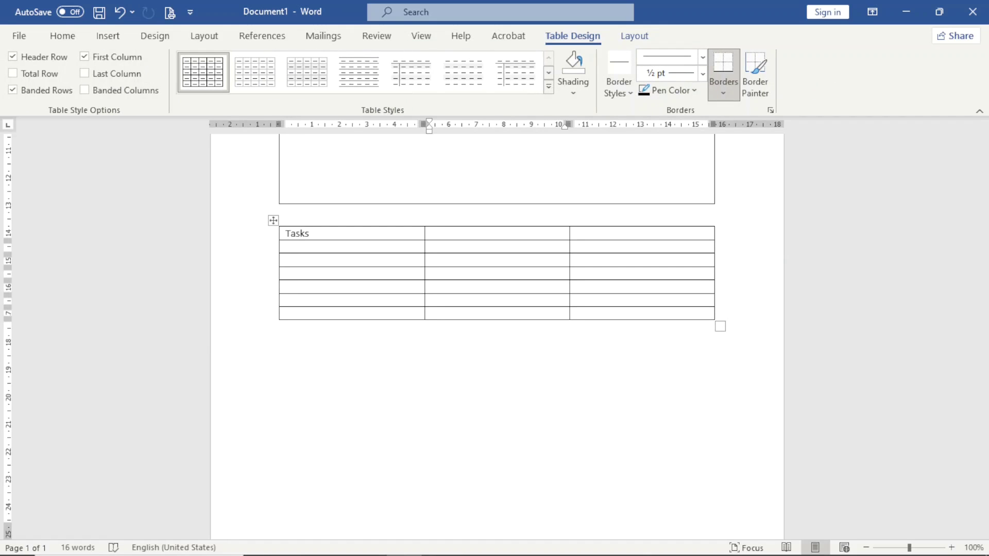
{"action": "type", "text": "In Charge"}
{"action": "key", "text": "Tab"}
{"action": "type", "text": "da"}
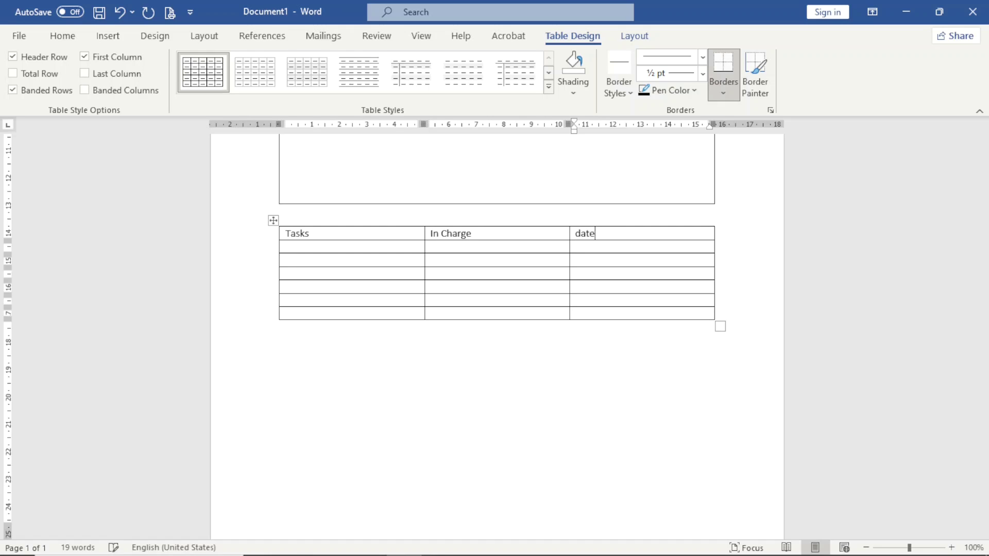
{"action": "type", "text": "te"}
{"action": "key", "text": "Tab"}
{"action": "scroll", "coordinate": [883, 274], "scroll_direction": "down", "scroll_amount": 1}
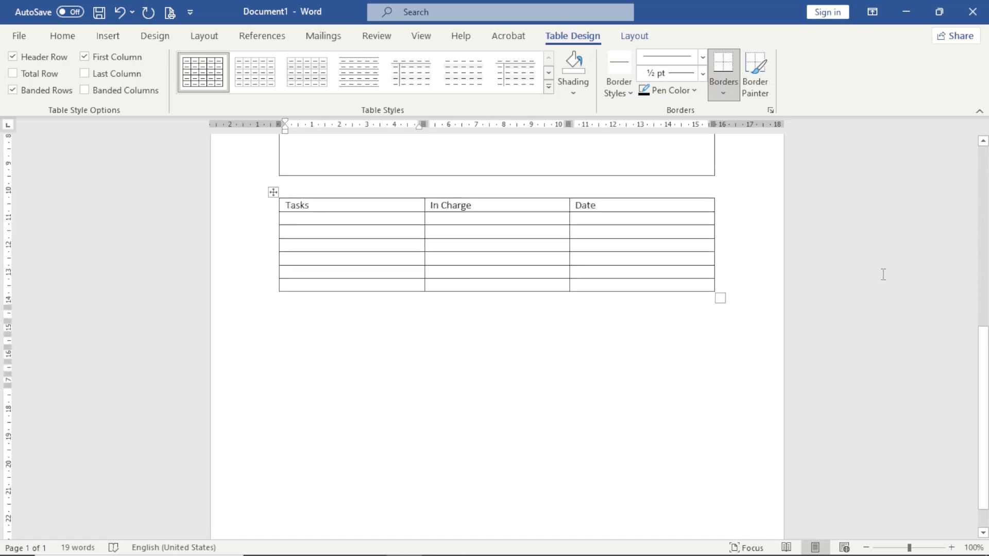
{"action": "scroll", "coordinate": [882, 274], "scroll_direction": "up", "scroll_amount": 10}
{"action": "scroll", "coordinate": [883, 274], "scroll_direction": "down", "scroll_amount": 3}
{"action": "scroll", "coordinate": [883, 274], "scroll_direction": "down", "scroll_amount": 3}
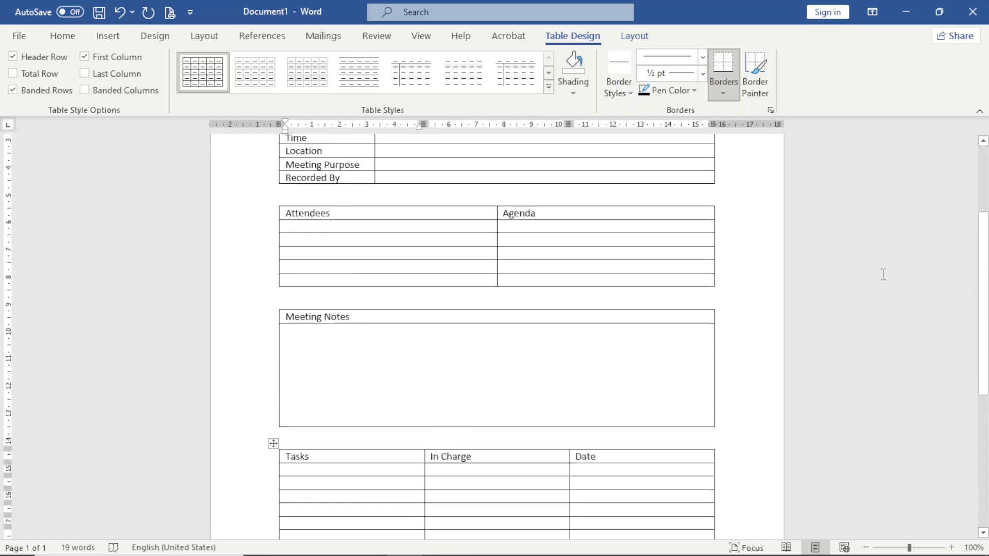
Make the company name Dikupages Web 24 pt bold
{"action": "scroll", "coordinate": [883, 274], "scroll_direction": "up", "scroll_amount": 5}
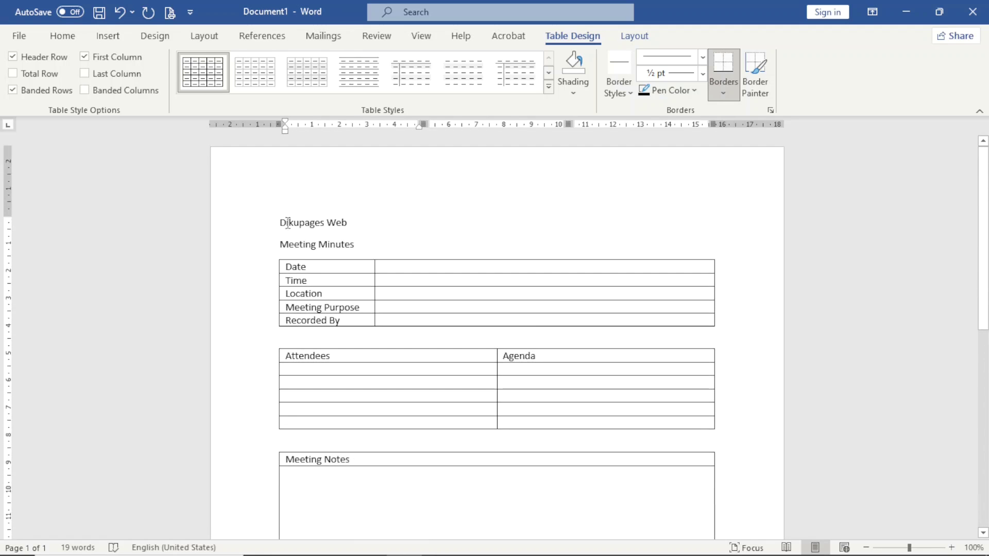
{"action": "left_click", "coordinate": [261, 231]}
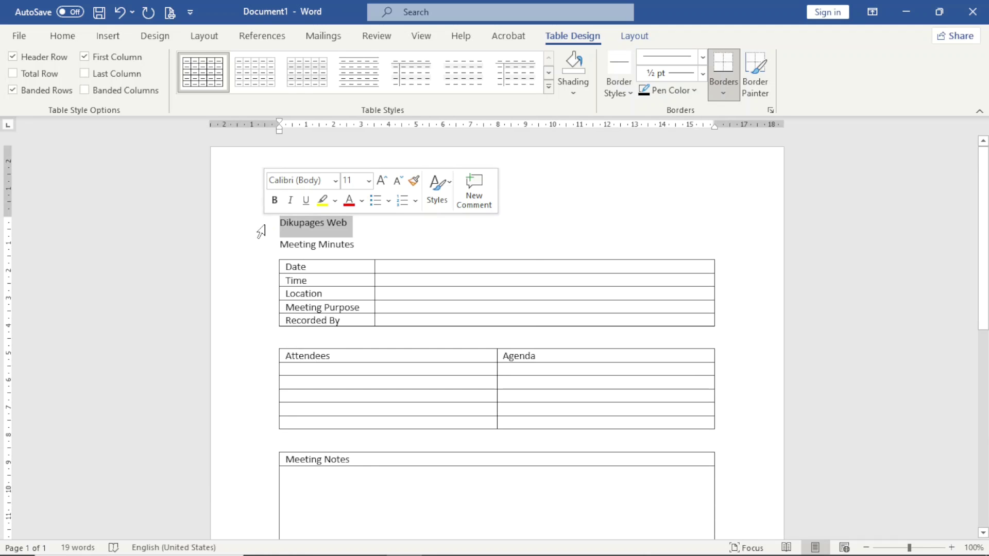
{"action": "left_click", "coordinate": [188, 65]}
{"action": "left_click", "coordinate": [188, 66]}
{"action": "left_click", "coordinate": [188, 66]}
{"action": "left_click", "coordinate": [189, 65]}
{"action": "left_click", "coordinate": [189, 65]}
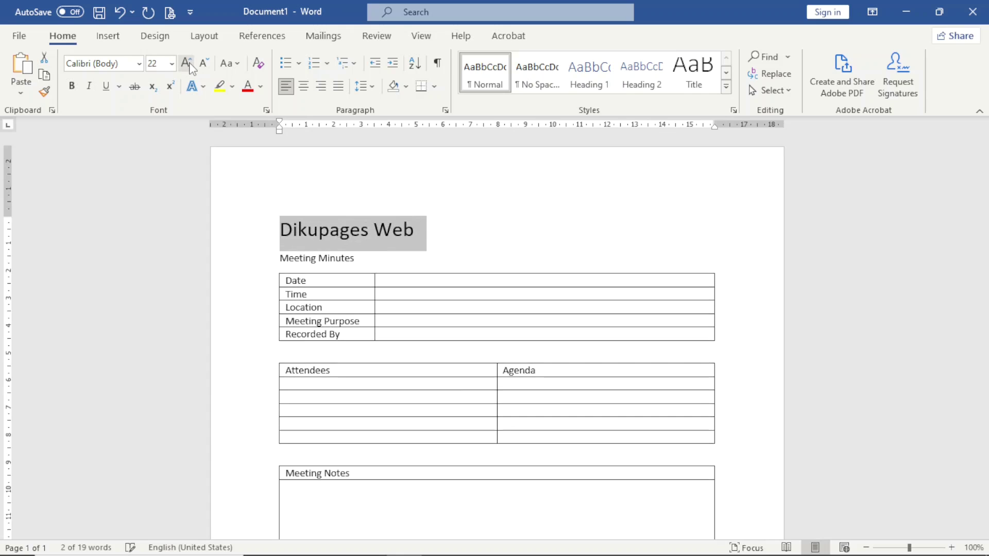
{"action": "left_click", "coordinate": [189, 65]}
{"action": "left_click", "coordinate": [189, 66]}
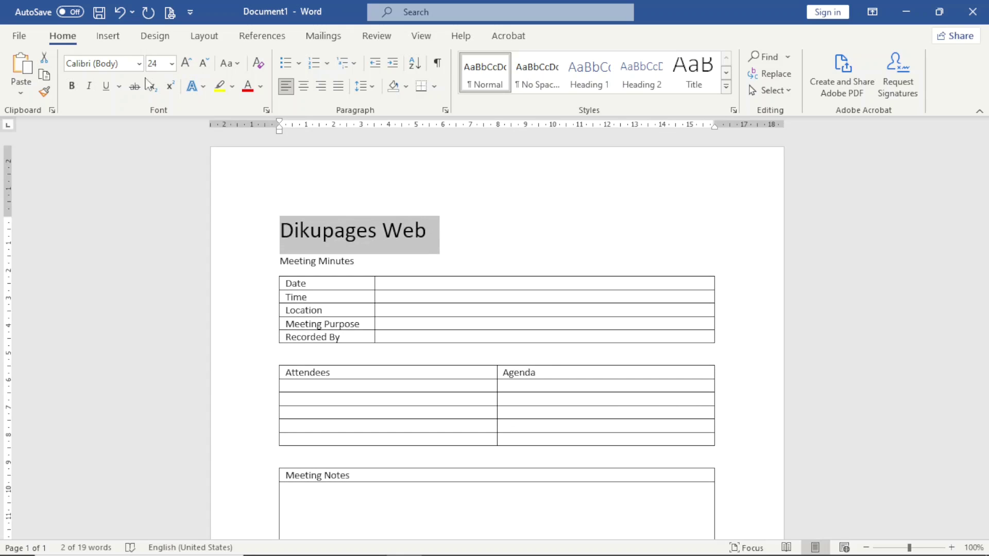
{"action": "left_click", "coordinate": [72, 86]}
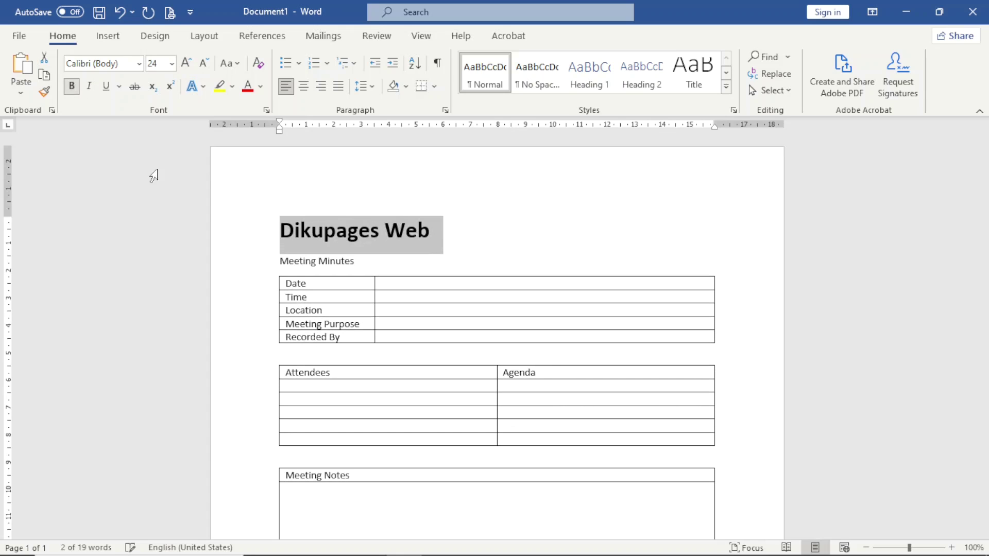
Make the Meeting Minutes subtitle 14 pt bold
{"action": "left_click", "coordinate": [255, 262]}
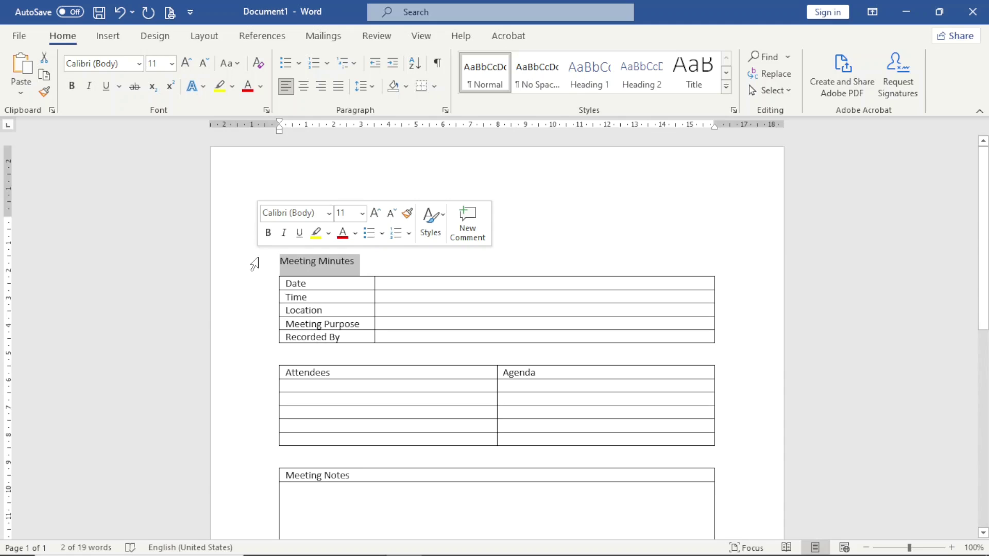
{"action": "left_click", "coordinate": [187, 64]}
{"action": "left_click", "coordinate": [186, 64]}
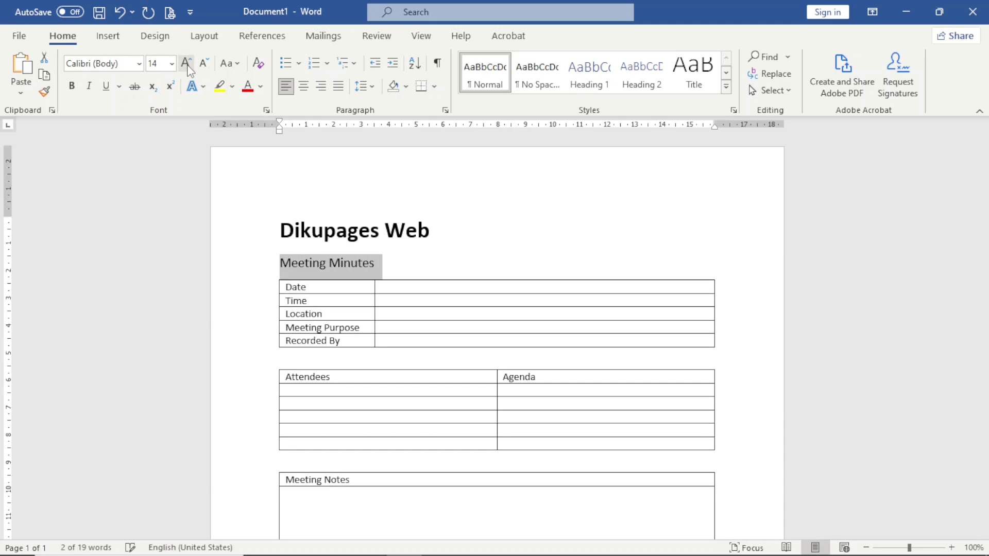
{"action": "left_click", "coordinate": [73, 87]}
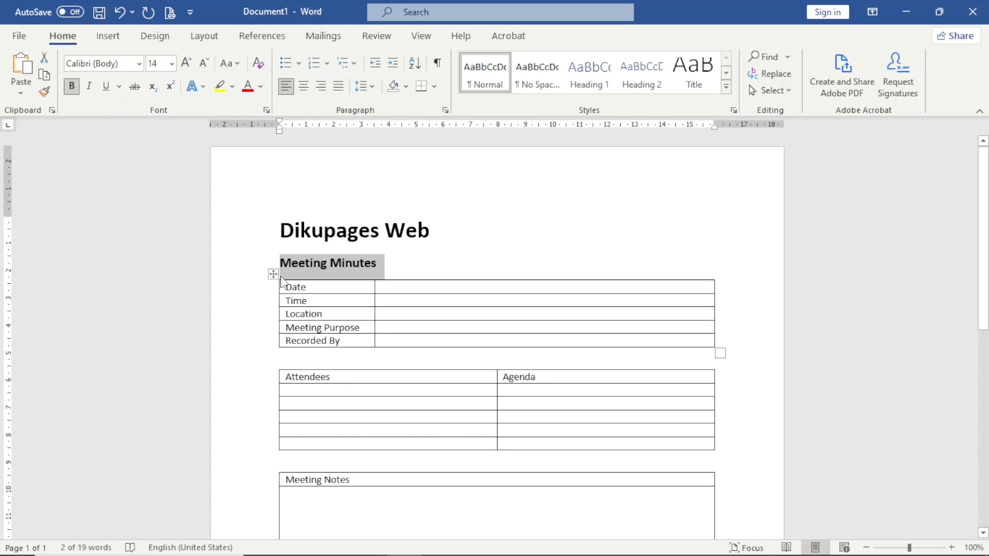
{"action": "left_click", "coordinate": [275, 277]}
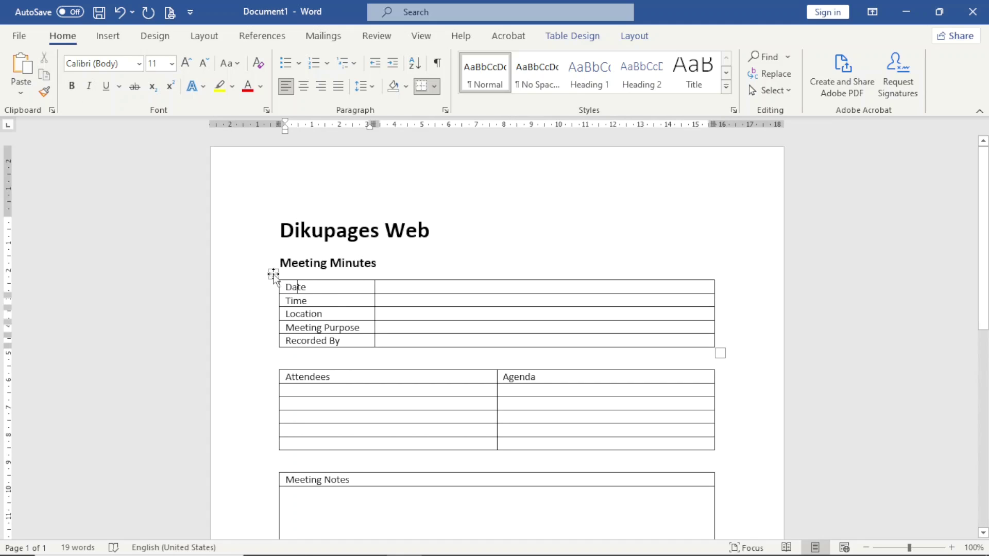
Set the first table's rows to 0.8 cm height with text aligned centre-left
{"action": "left_click", "coordinate": [274, 274]}
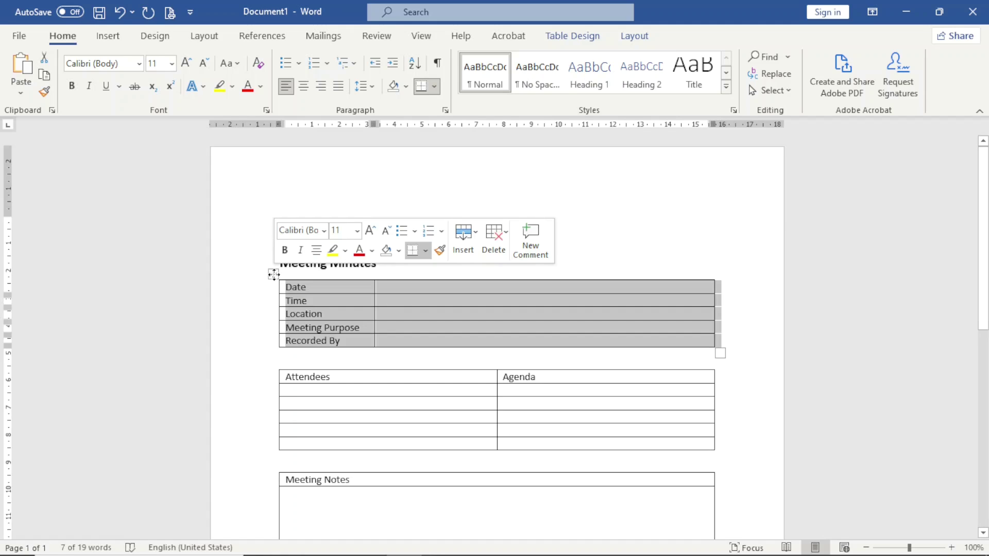
{"action": "left_click", "coordinate": [634, 37]}
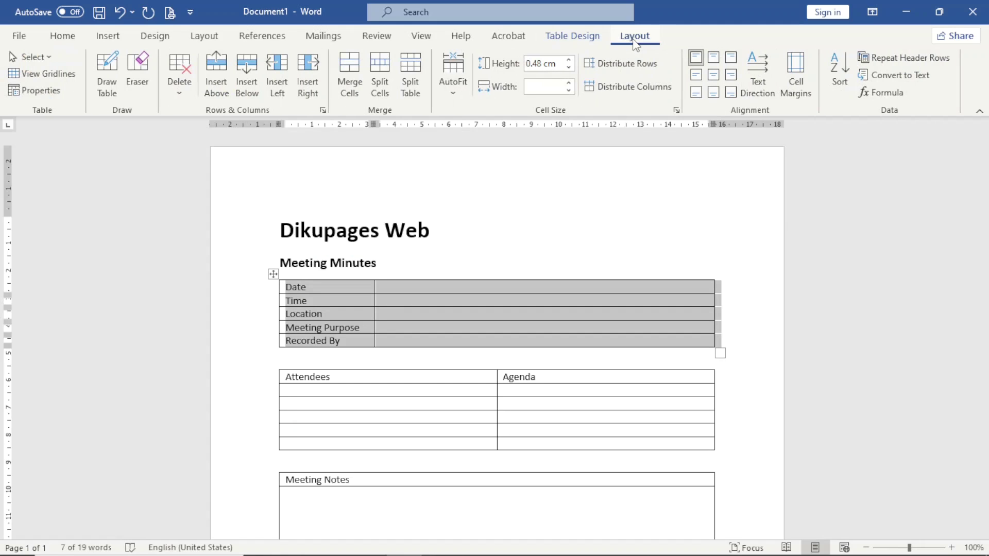
{"action": "left_click", "coordinate": [569, 60]}
{"action": "left_click", "coordinate": [569, 60]}
{"action": "left_click", "coordinate": [569, 60]}
{"action": "left_click", "coordinate": [569, 60]}
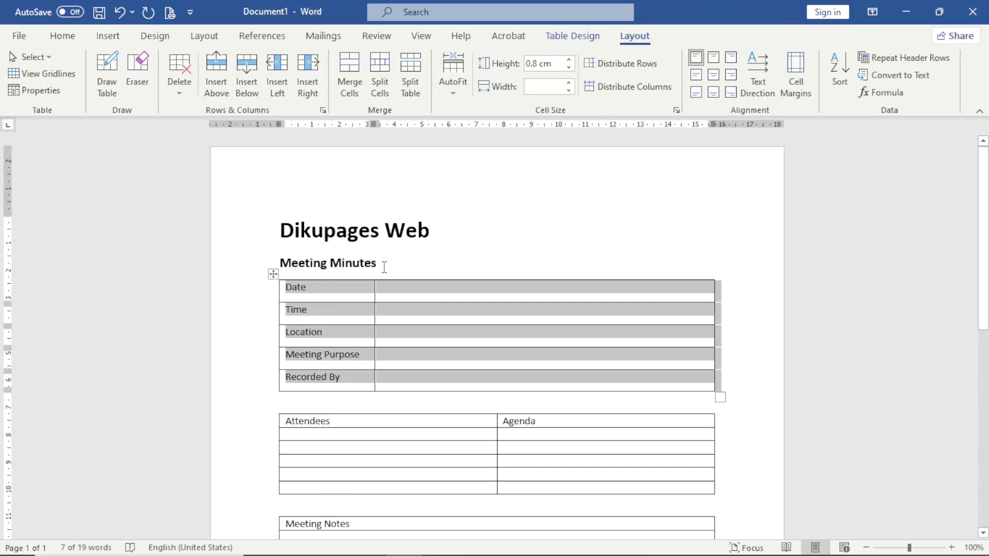
{"action": "left_click", "coordinate": [695, 76]}
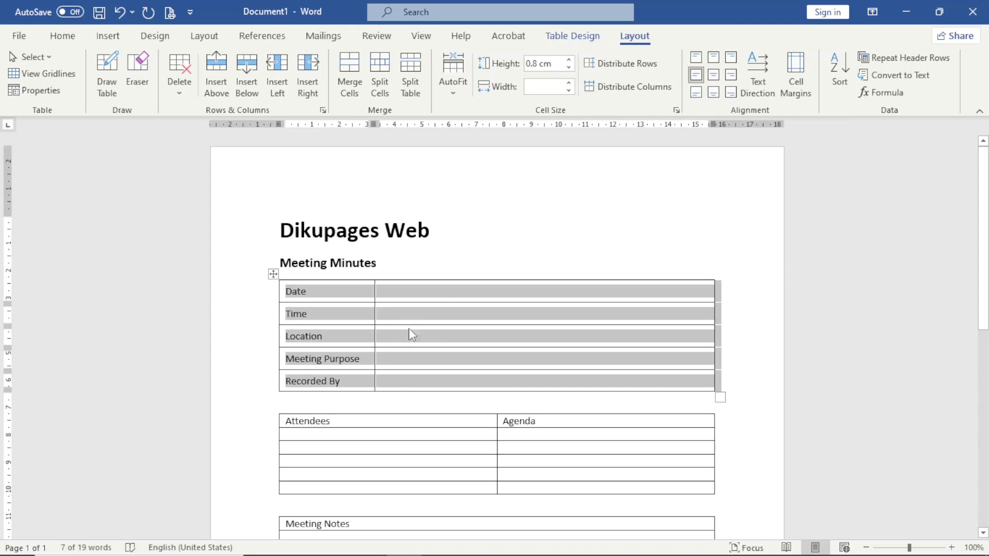
Bold the Date through Recorded By labels in the first column
{"action": "left_click", "coordinate": [287, 298]}
{"action": "left_click_drag", "start_coordinate": [294, 291], "coordinate": [331, 380]}
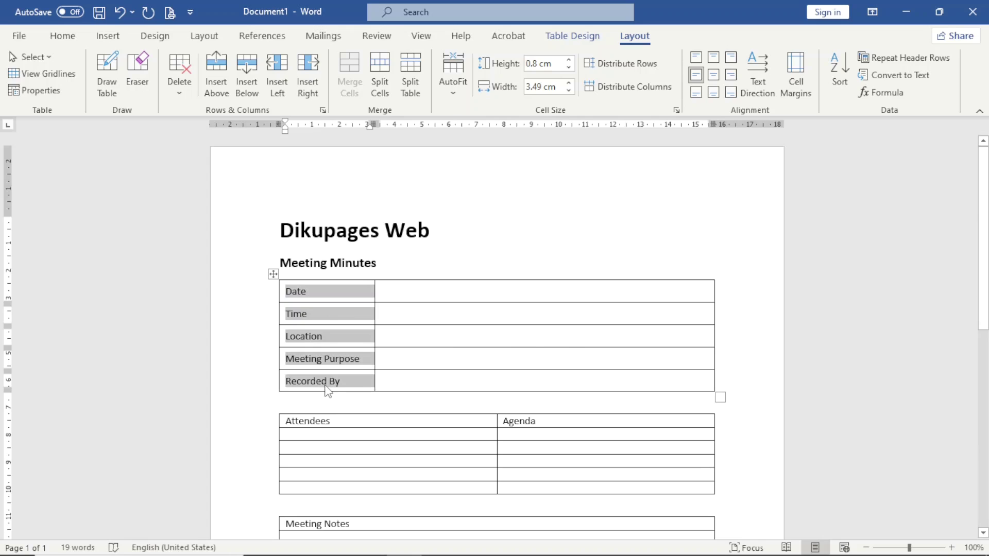
{"action": "left_click", "coordinate": [336, 360]}
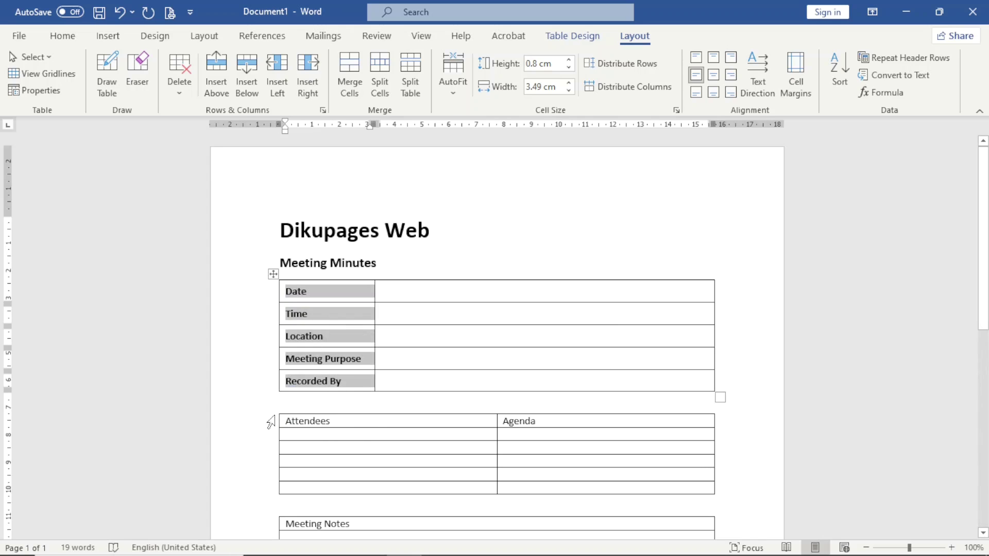
{"action": "left_click", "coordinate": [300, 434]}
{"action": "left_click", "coordinate": [272, 408]}
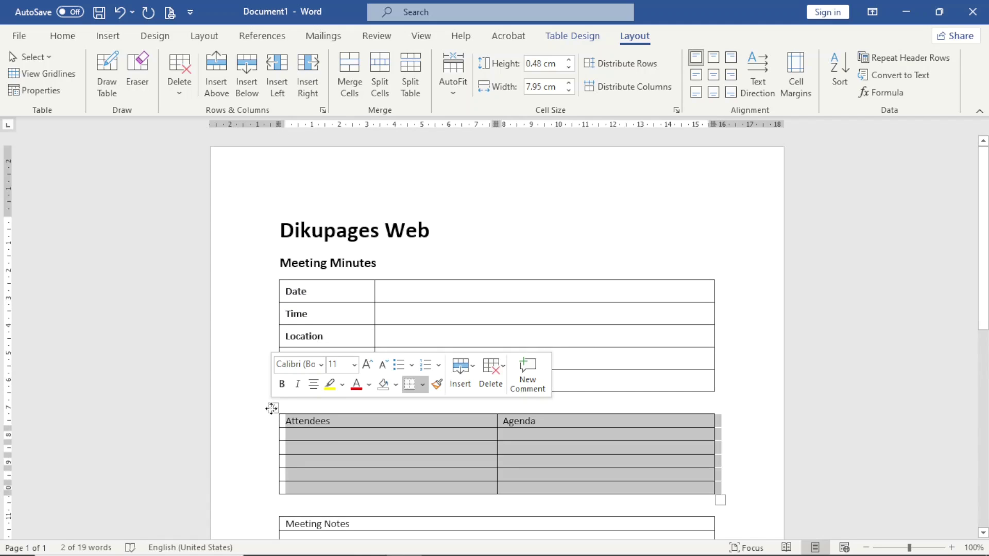
Set the Attendees table's rows to 0.8 cm with text aligned centre-left
{"action": "left_click", "coordinate": [569, 60]}
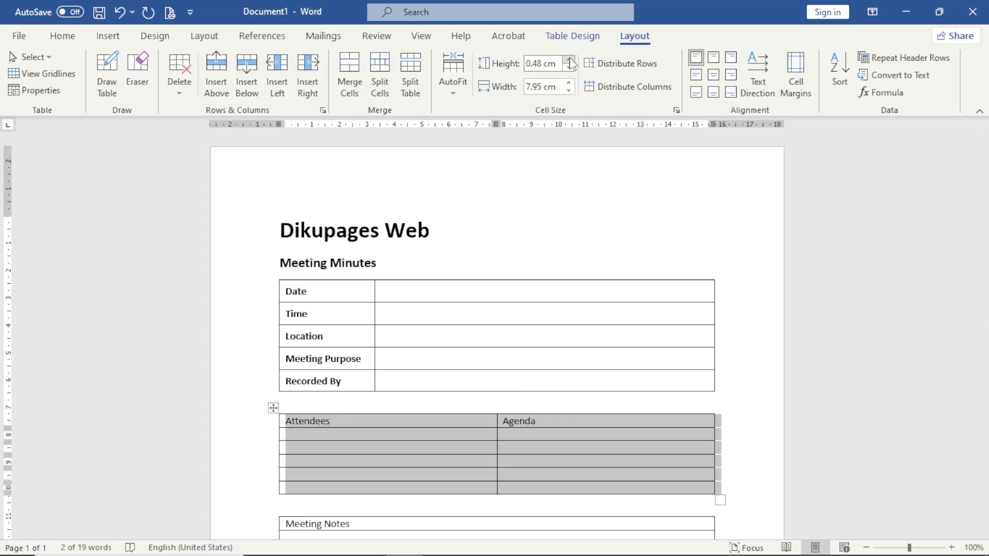
{"action": "left_click", "coordinate": [569, 60]}
{"action": "left_click", "coordinate": [569, 60]}
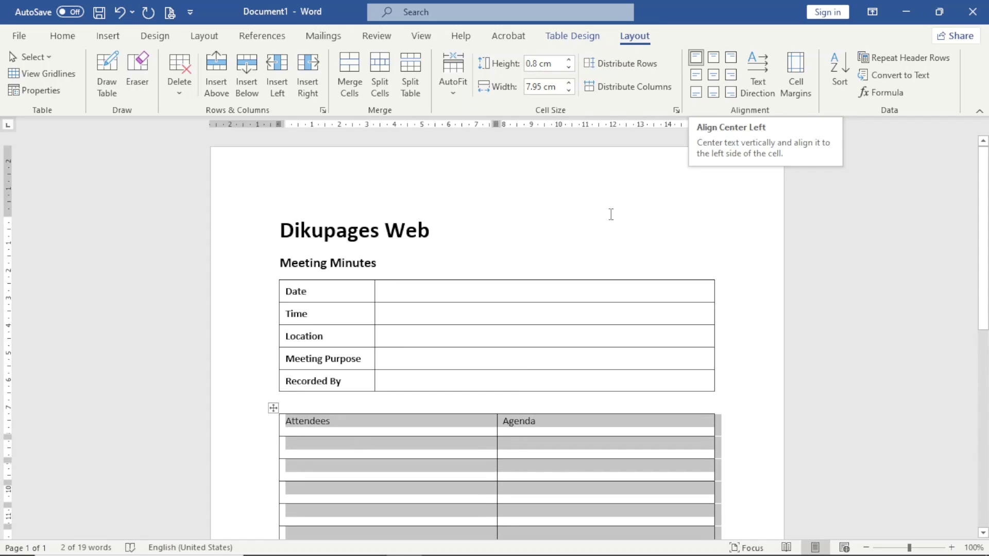
{"action": "left_click", "coordinate": [696, 75]}
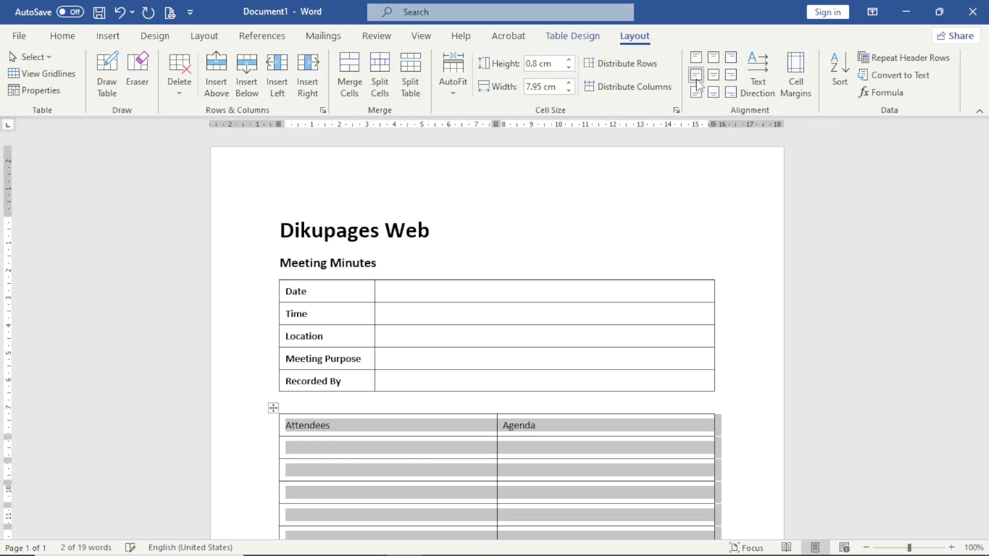
Make the Attendees and Agenda header text bold and white
{"action": "left_click", "coordinate": [292, 434]}
{"action": "left_click", "coordinate": [287, 425]}
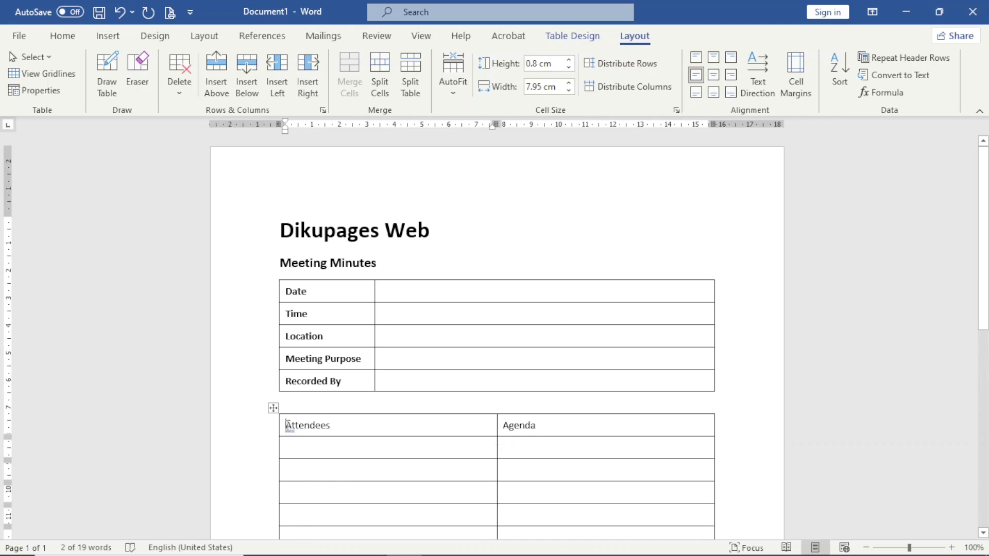
{"action": "left_click_drag", "start_coordinate": [287, 425], "coordinate": [512, 427]}
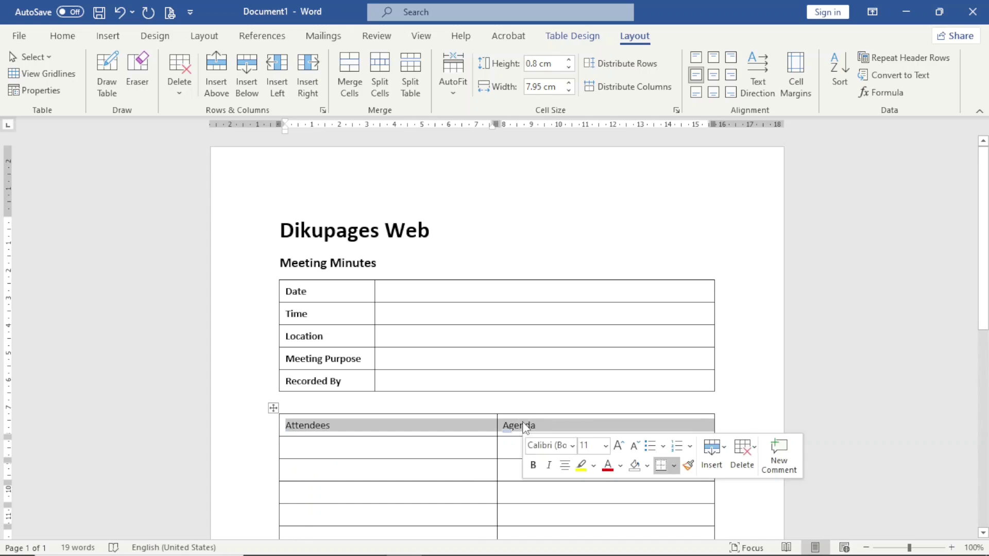
{"action": "left_click", "coordinate": [62, 36]}
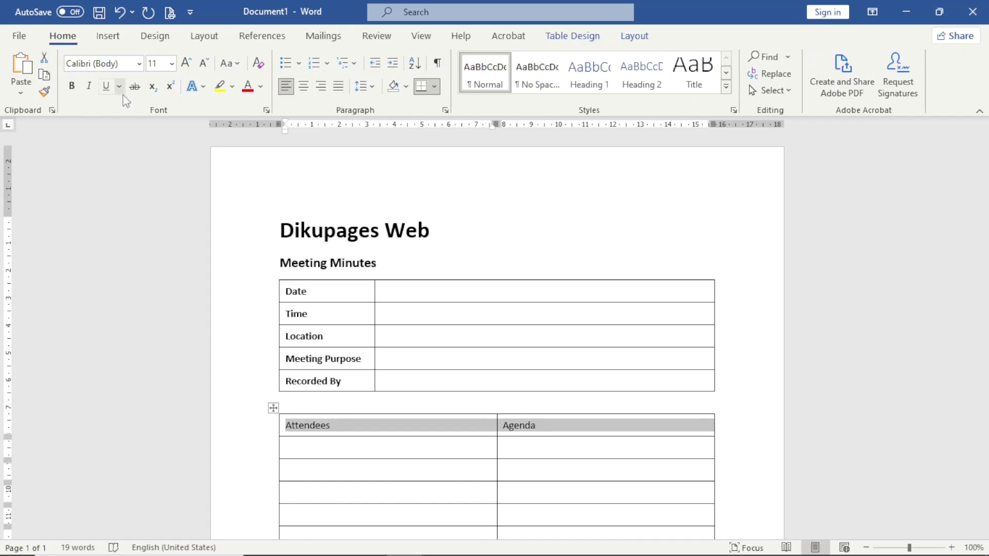
{"action": "left_click", "coordinate": [72, 87]}
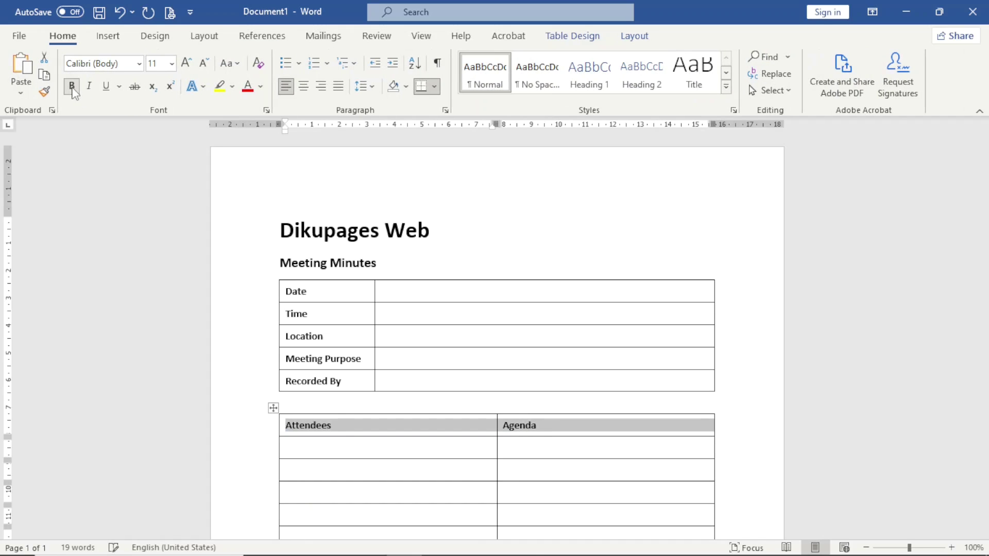
{"action": "left_click", "coordinate": [261, 87]}
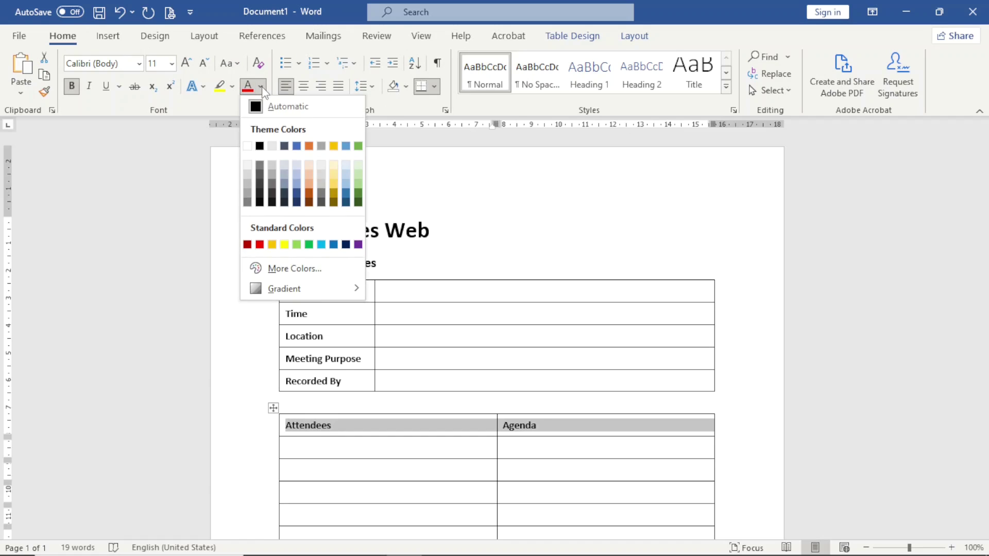
{"action": "left_click", "coordinate": [254, 155]}
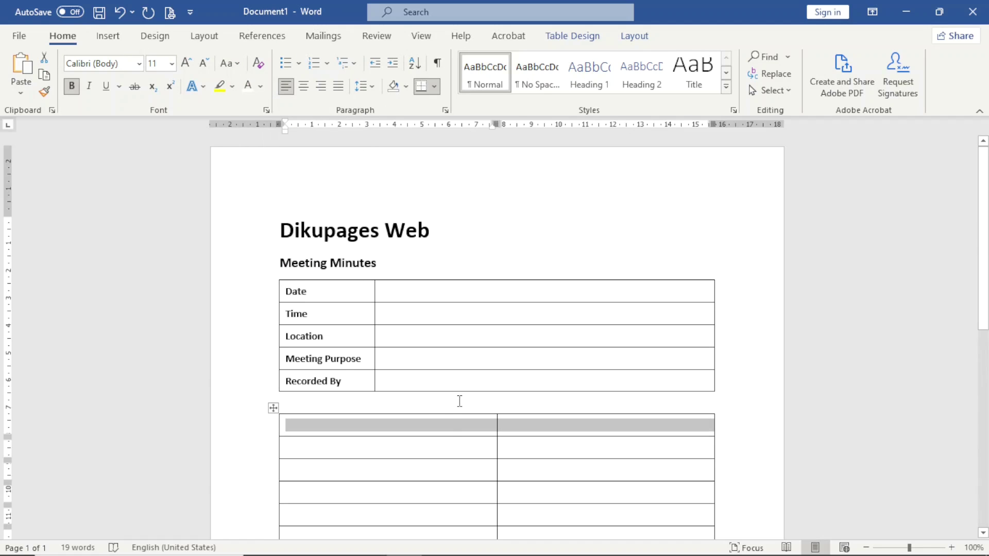
Shade the Attendees and Agenda header row dark red
{"action": "left_click", "coordinate": [586, 41]}
{"action": "left_click", "coordinate": [577, 92]}
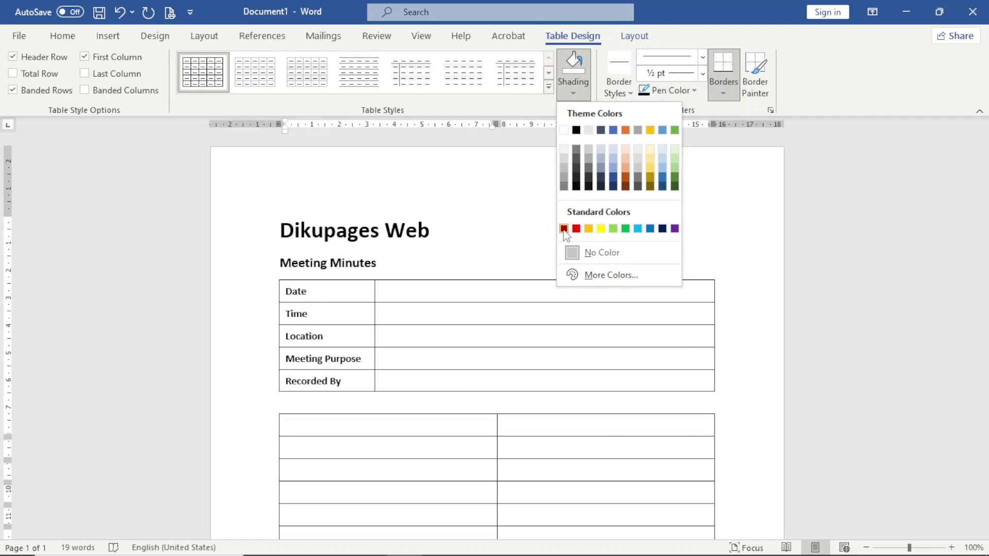
{"action": "left_click", "coordinate": [564, 228]}
{"action": "left_click", "coordinate": [421, 434]}
{"action": "scroll", "coordinate": [513, 456], "scroll_direction": "down", "scroll_amount": 5}
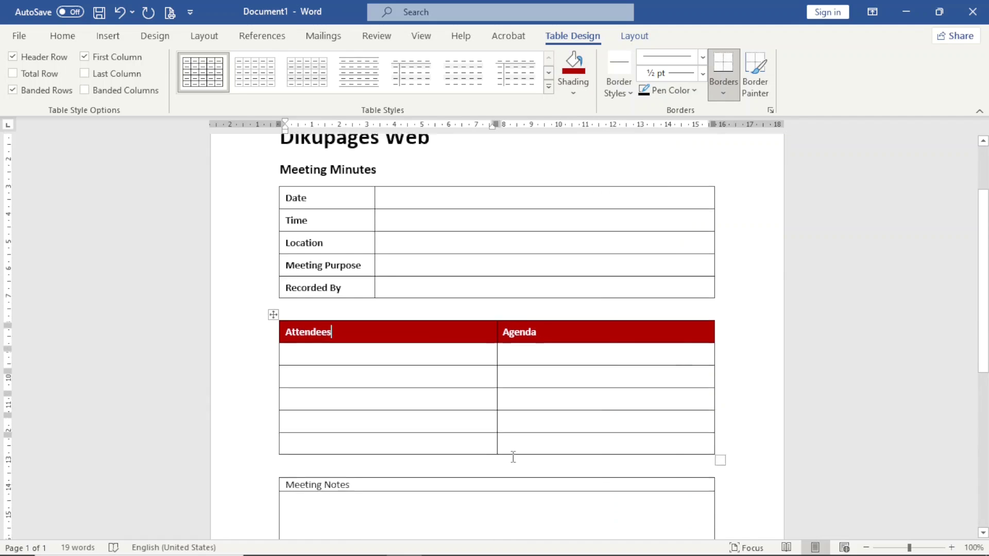
{"action": "left_click_drag", "start_coordinate": [289, 297], "coordinate": [317, 317]}
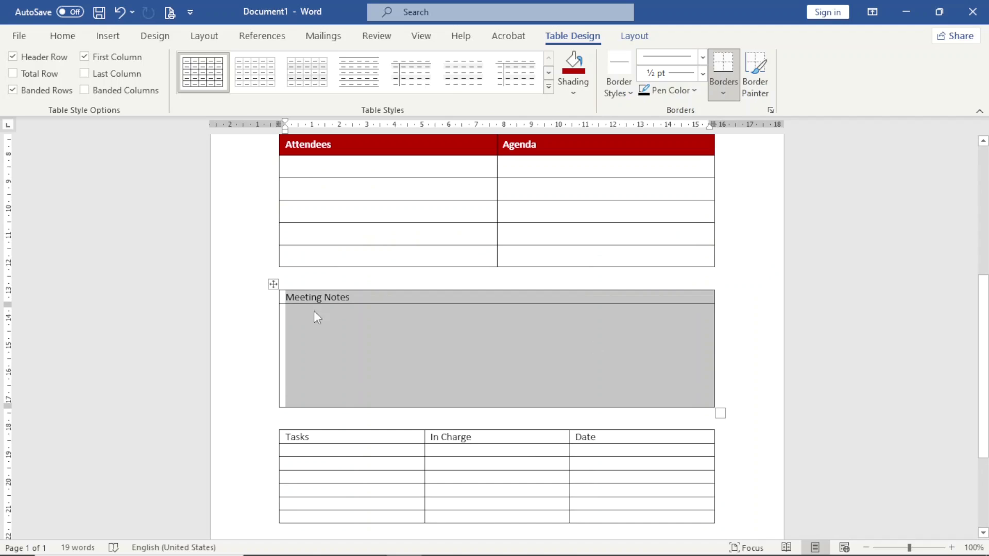
Shade the Meeting Notes header dark red and make its text bold
{"action": "left_click", "coordinate": [350, 299]}
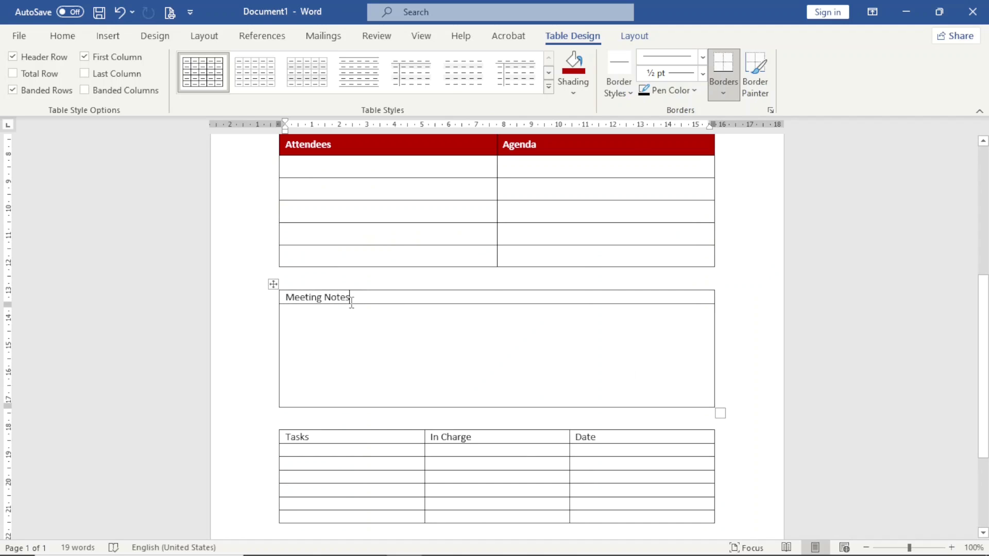
{"action": "left_click", "coordinate": [573, 65]}
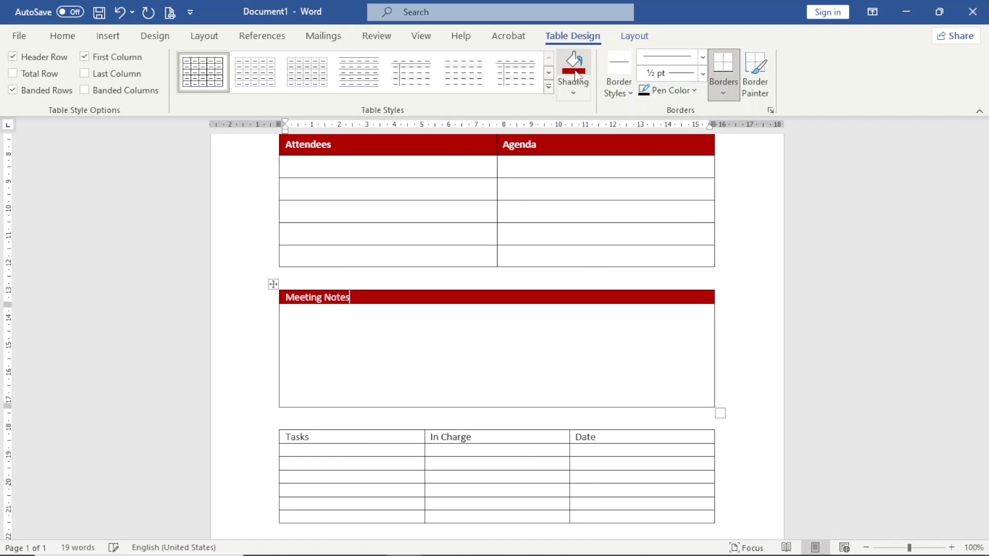
{"action": "left_click_drag", "start_coordinate": [350, 298], "coordinate": [285, 298]}
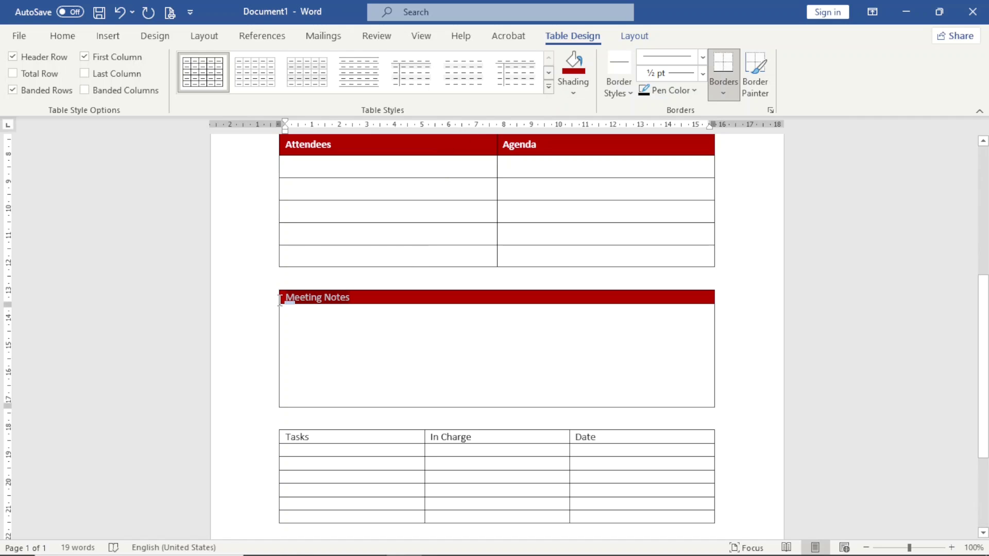
{"action": "left_click", "coordinate": [289, 265]}
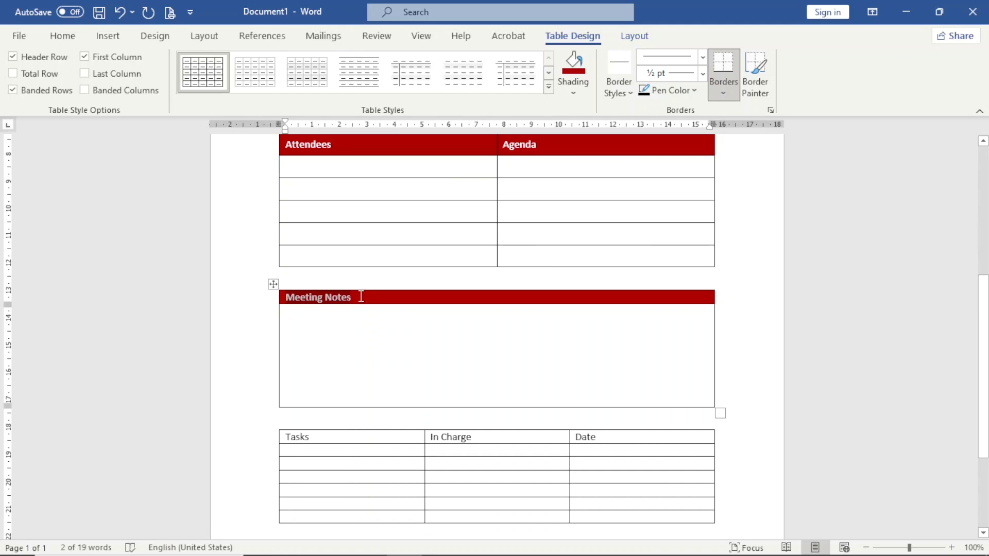
{"action": "left_click", "coordinate": [361, 297]}
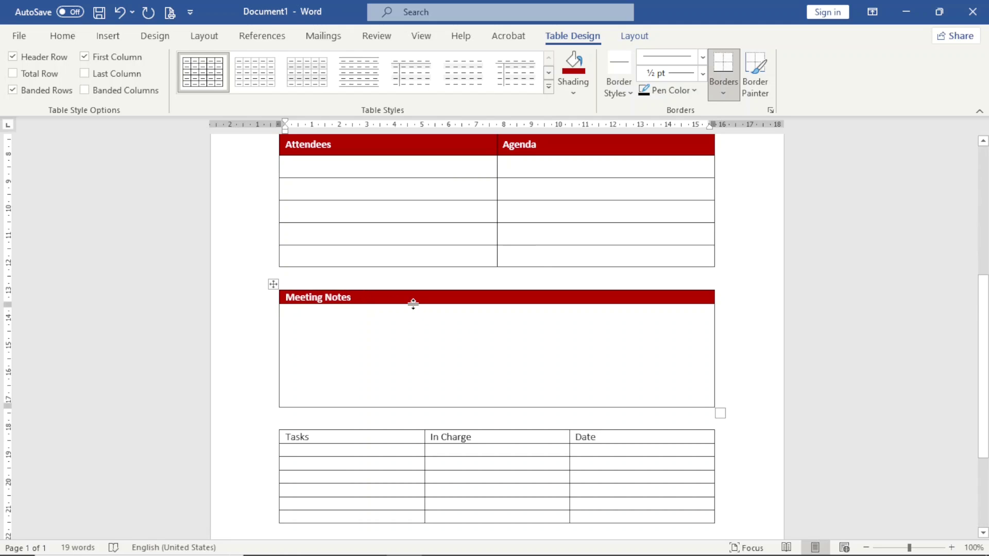
Set the Meeting Notes row height to 0.8 cm with text aligned centre-left
{"action": "left_click", "coordinate": [633, 38]}
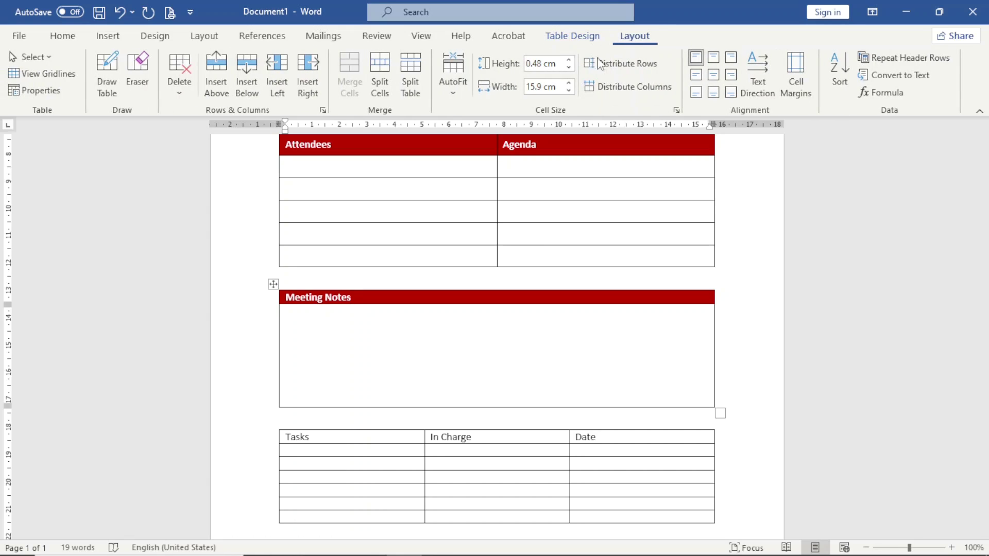
{"action": "left_click", "coordinate": [571, 60]}
{"action": "left_click", "coordinate": [570, 60]}
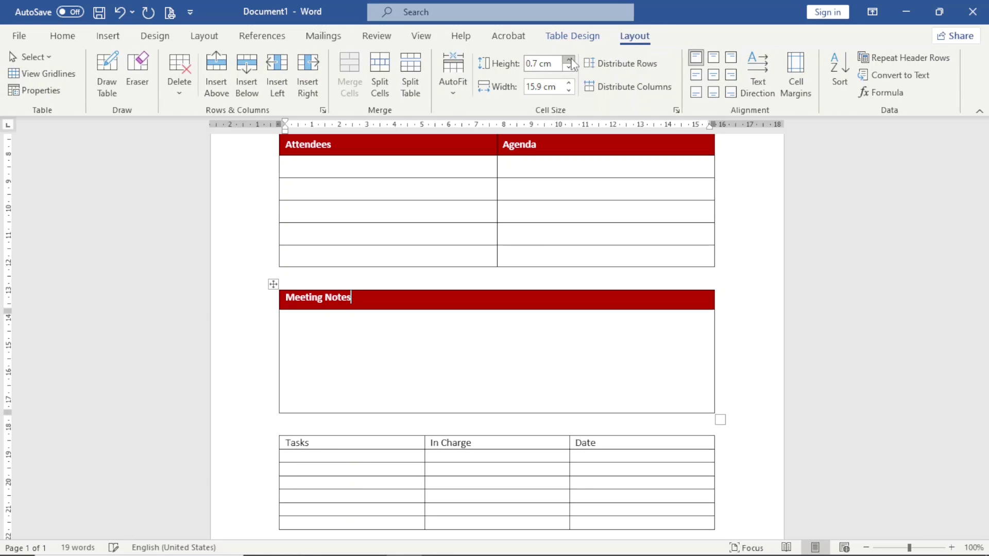
{"action": "left_click", "coordinate": [570, 59]}
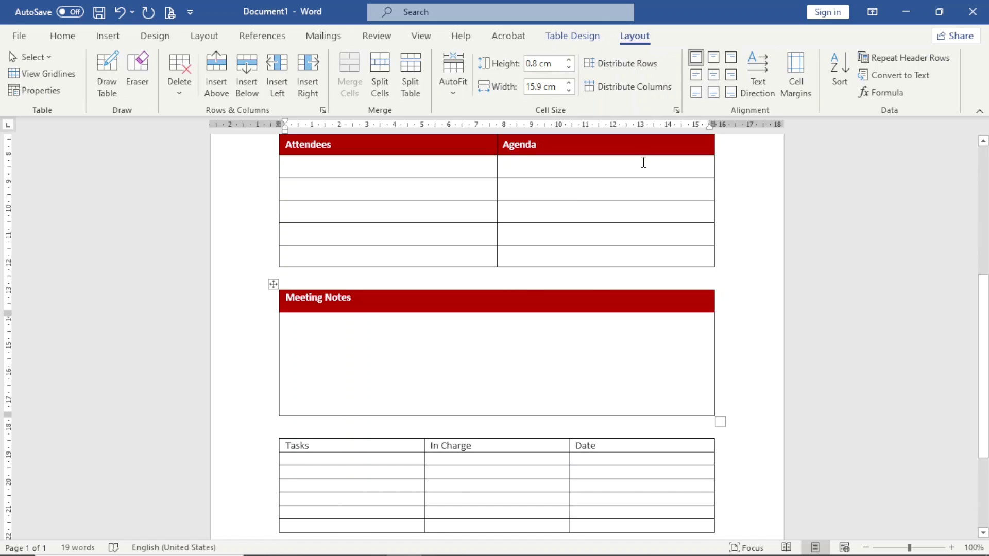
{"action": "left_click", "coordinate": [696, 76]}
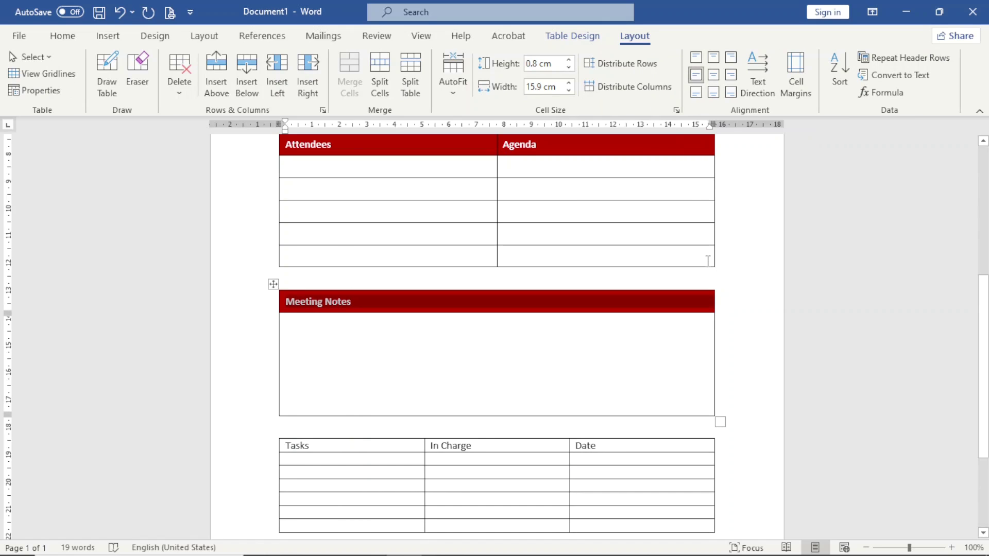
{"action": "scroll", "coordinate": [708, 261], "scroll_direction": "down", "scroll_amount": 3}
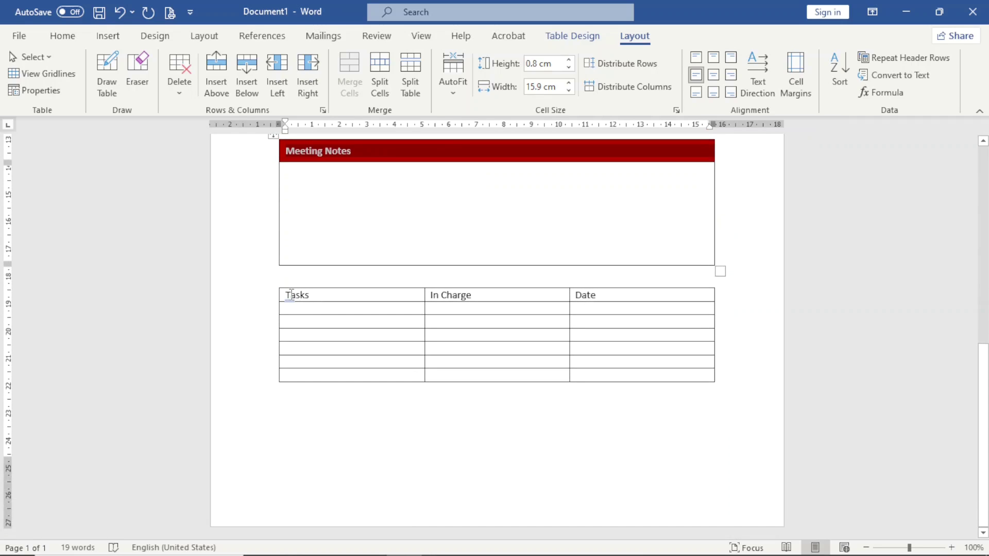
Shade the Tasks, In Charge, Date header row dark red and make it bold
{"action": "left_click_drag", "start_coordinate": [290, 295], "coordinate": [574, 295]}
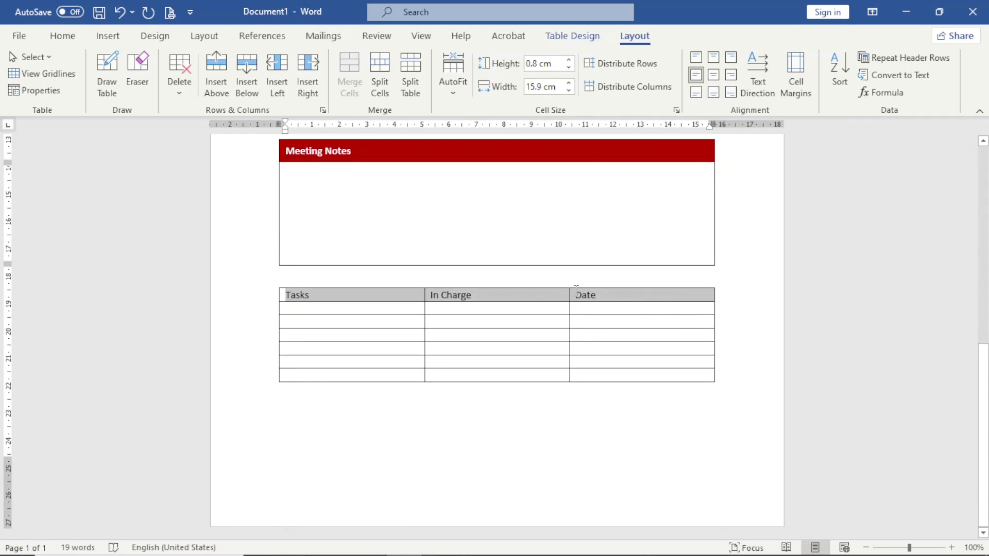
{"action": "left_click", "coordinate": [573, 37]}
{"action": "left_click", "coordinate": [574, 67]}
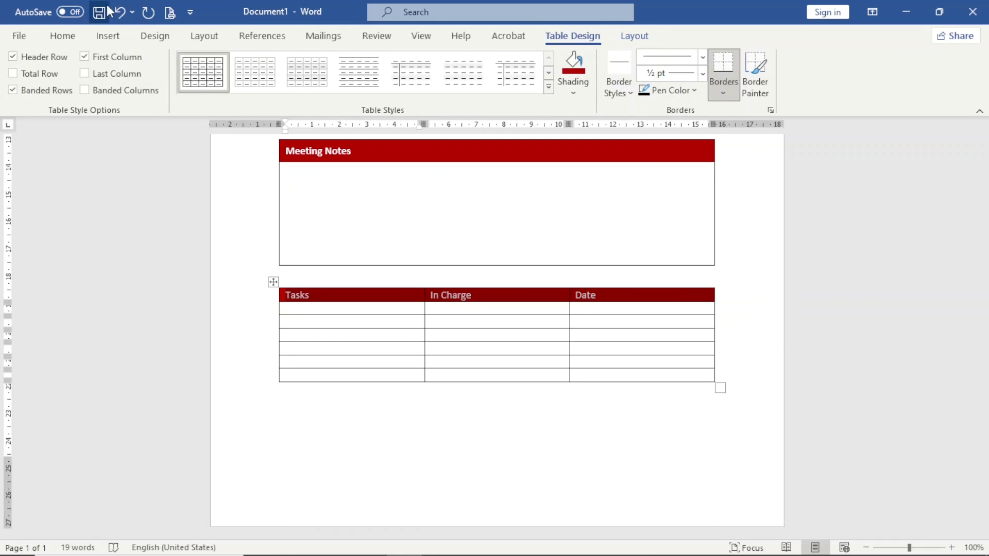
{"action": "left_click", "coordinate": [57, 37]}
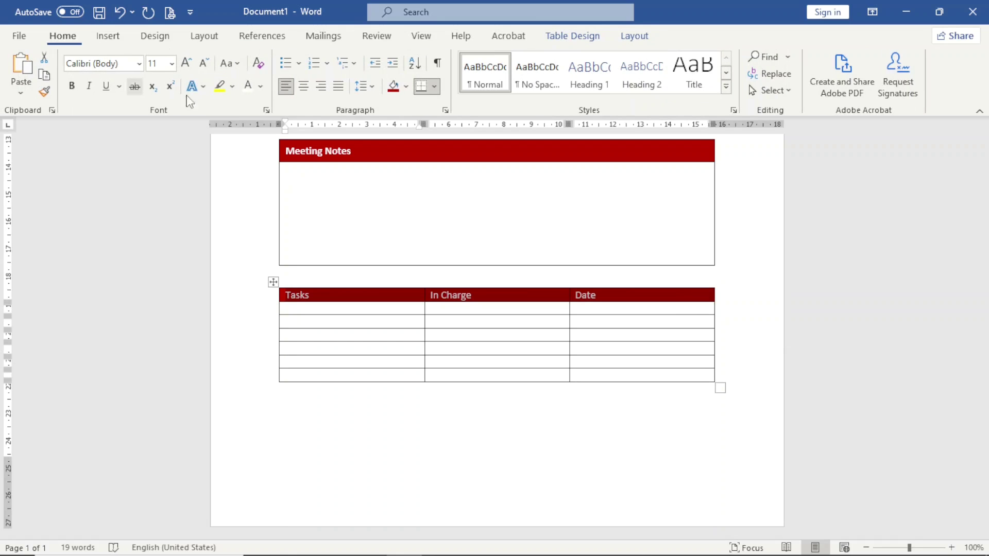
{"action": "left_click", "coordinate": [72, 86]}
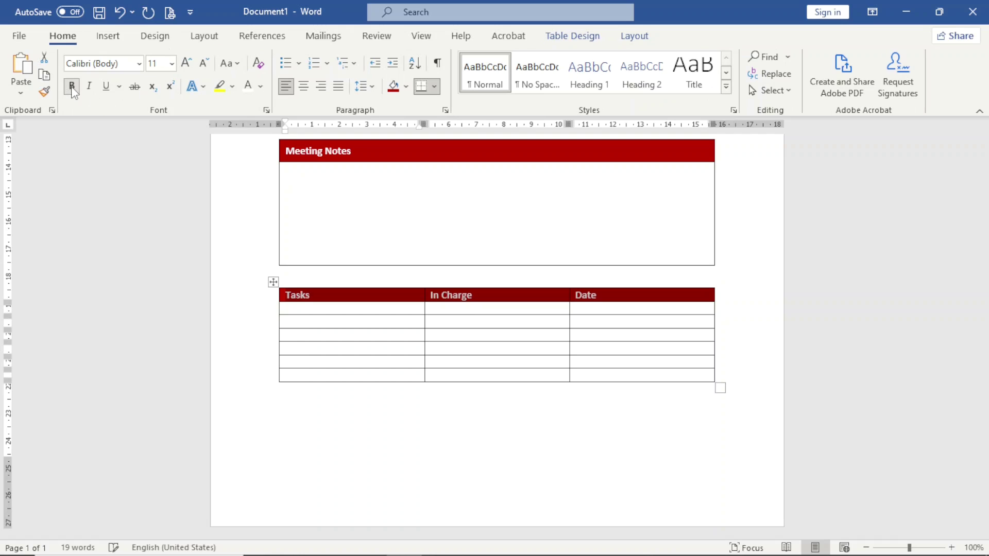
Set all Tasks table rows to 0.8 cm with text aligned centre-left
{"action": "left_click", "coordinate": [273, 281]}
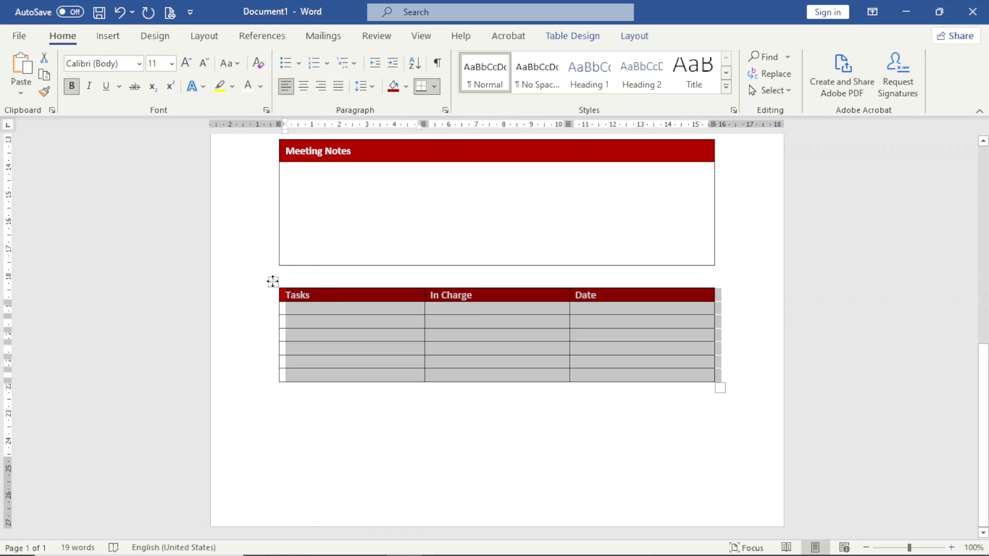
{"action": "left_click", "coordinate": [634, 36]}
{"action": "left_click", "coordinate": [569, 60]}
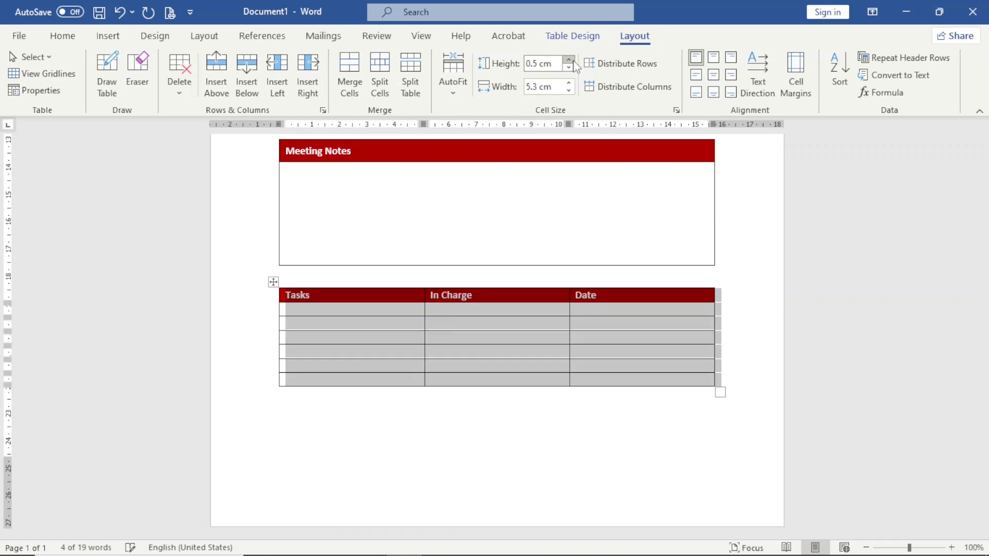
{"action": "left_click", "coordinate": [569, 60]}
{"action": "left_click", "coordinate": [569, 59]}
{"action": "left_click", "coordinate": [569, 60]}
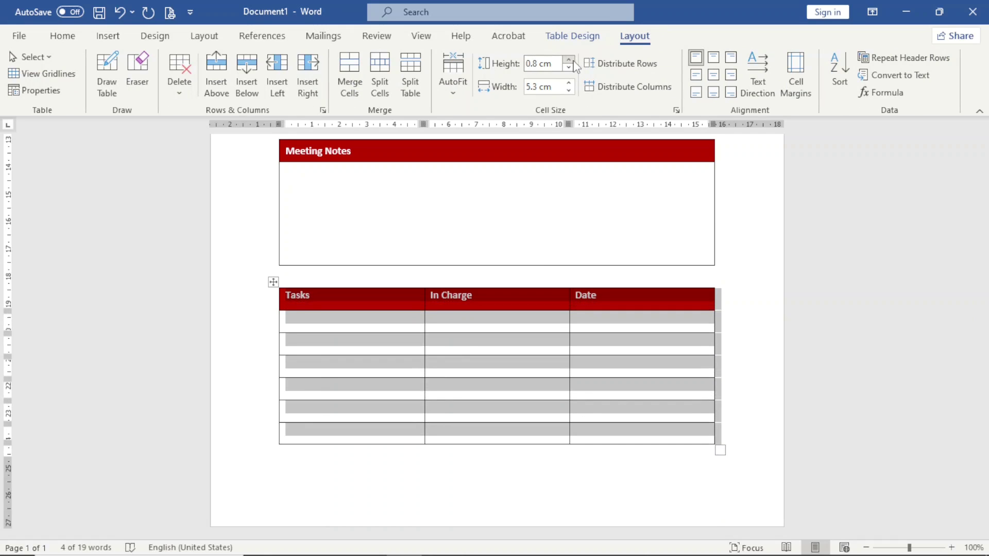
{"action": "left_click", "coordinate": [695, 77]}
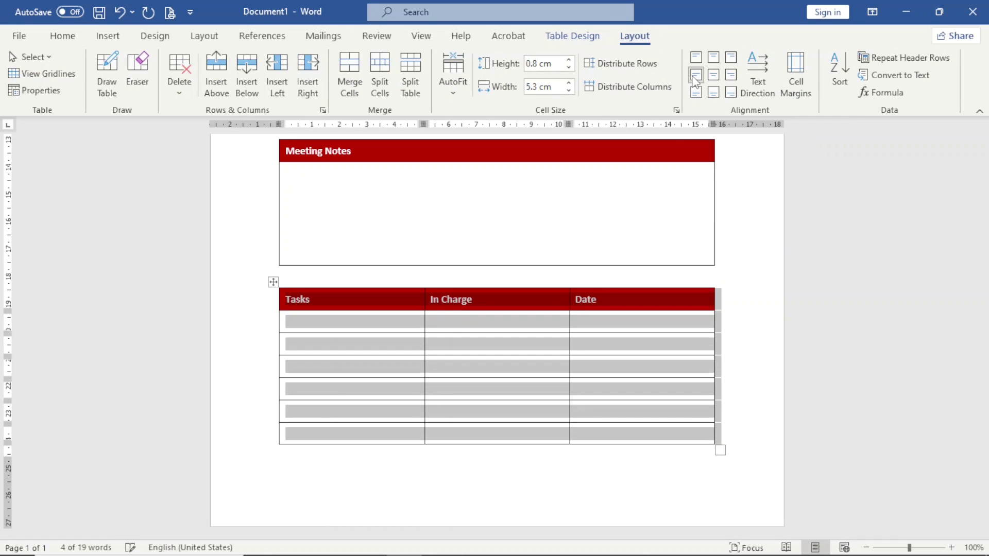
{"action": "left_click", "coordinate": [753, 411]}
{"action": "scroll", "coordinate": [753, 410], "scroll_direction": "up", "scroll_amount": 8}
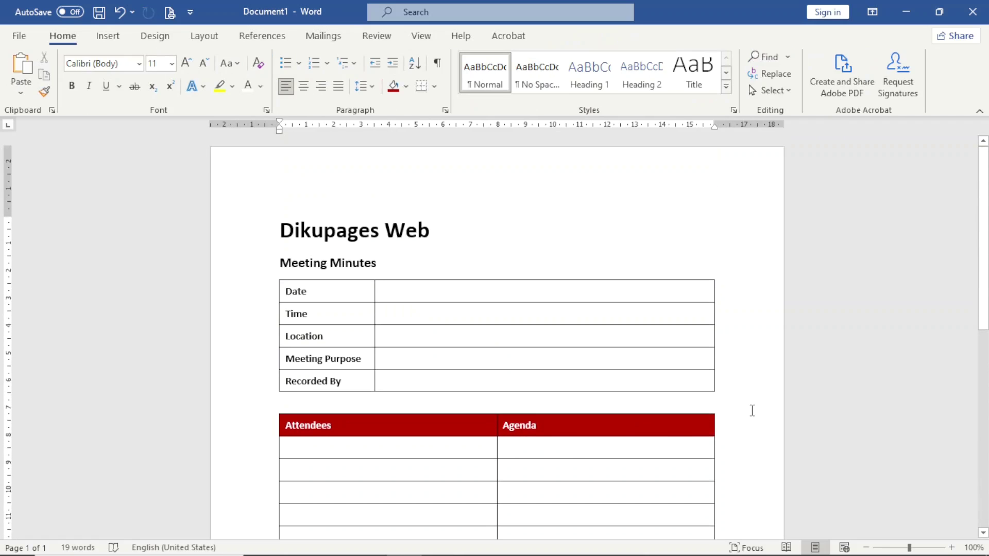
Zoom out to 50% to view the whole minutes page with all four tables
{"action": "scroll", "coordinate": [752, 411], "scroll_direction": "down", "scroll_amount": 8}
{"action": "scroll", "coordinate": [752, 411], "scroll_direction": "up", "scroll_amount": 8}
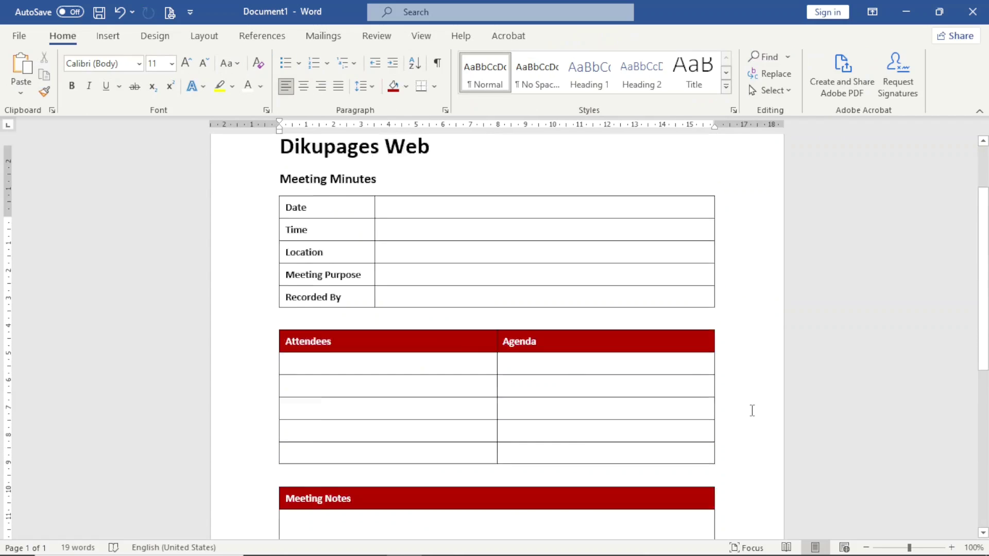
{"action": "left_click", "coordinate": [866, 548]}
{"action": "left_click", "coordinate": [866, 548]}
{"action": "left_click", "coordinate": [866, 548]}
{"action": "left_click", "coordinate": [866, 548]}
{"action": "left_click", "coordinate": [867, 548]}
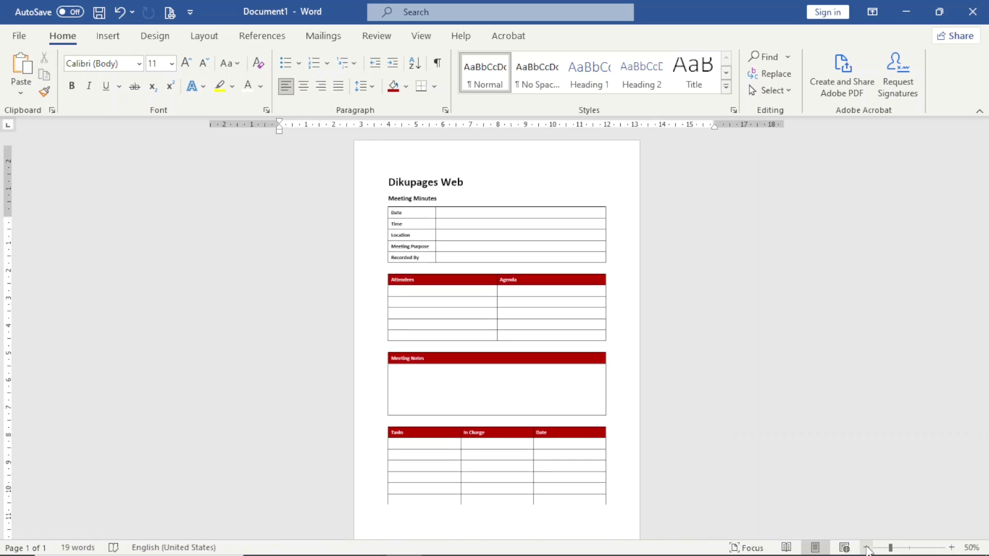